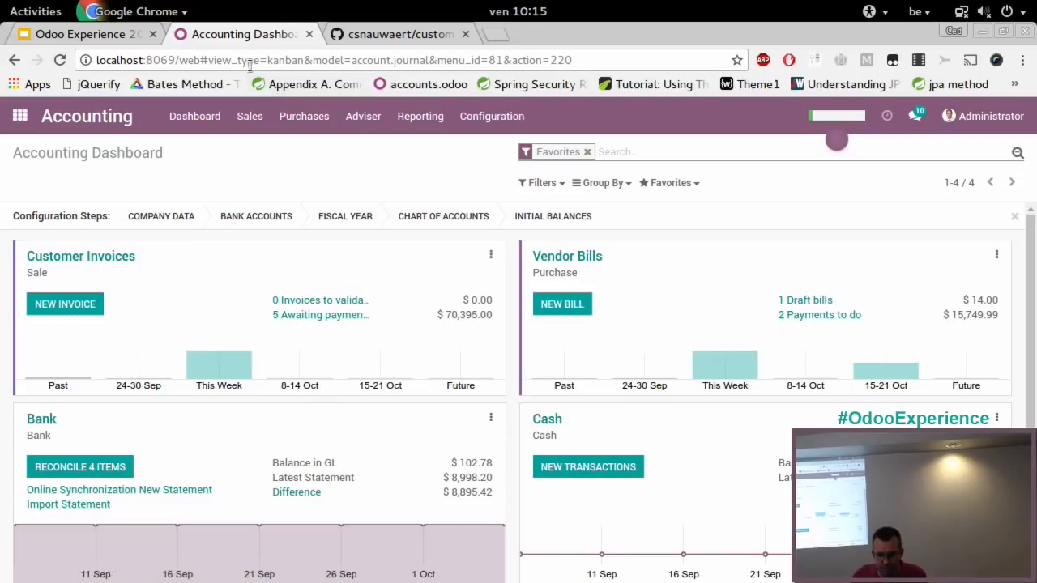
Reload the accounting dashboard in debug mode by adding ?debug to the URL, and open the Financial Reports configuration list
{"action": "type", "text": "?debug"}
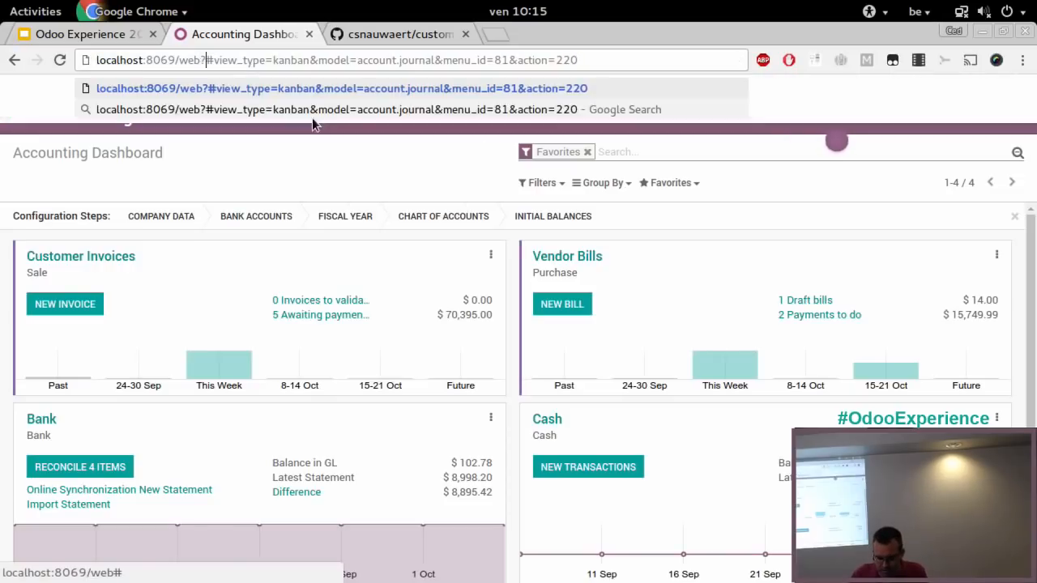
{"action": "key", "text": "Return"}
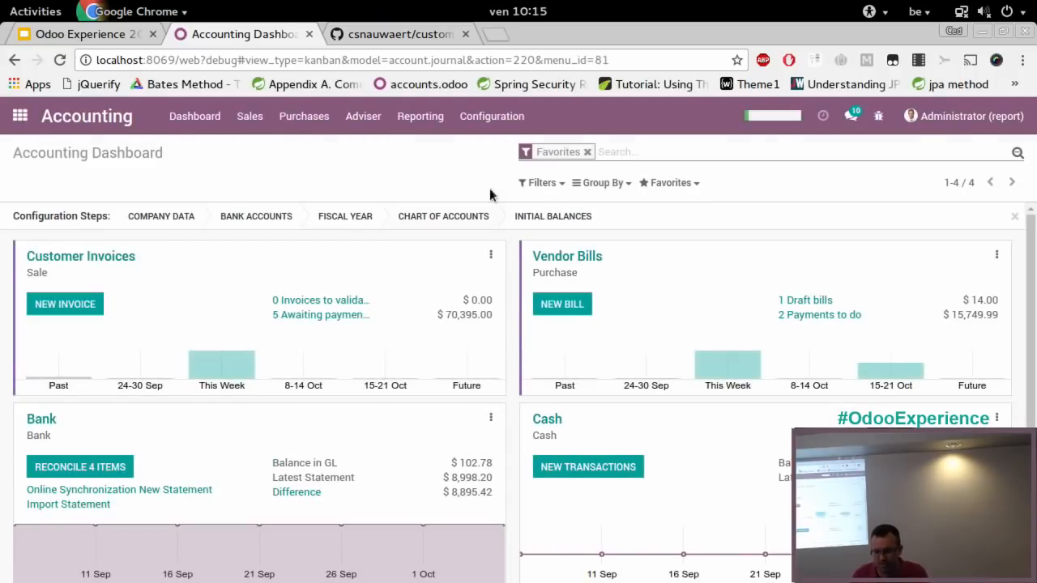
{"action": "left_click", "coordinate": [488, 123]}
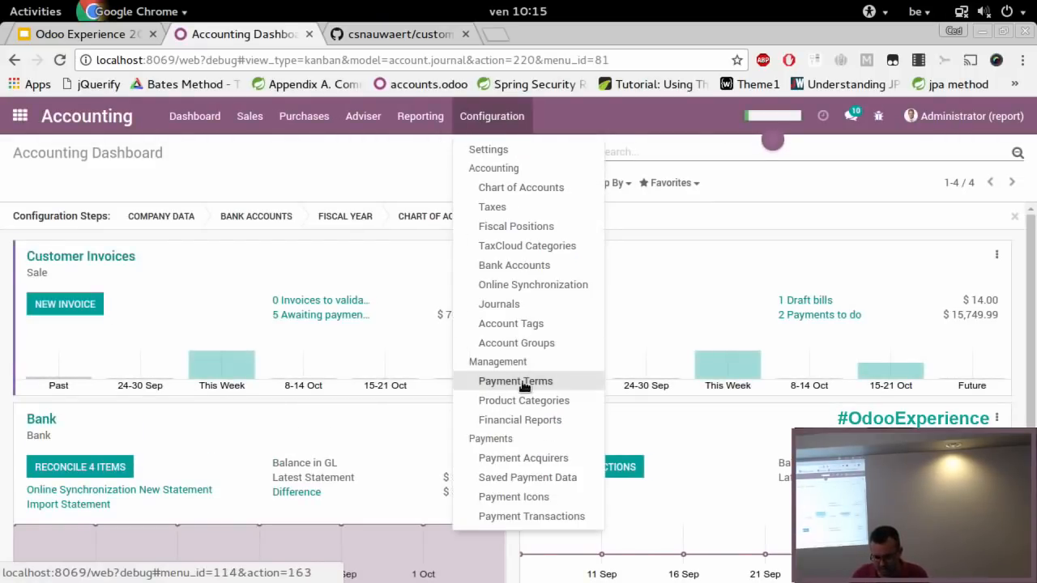
{"action": "left_click", "coordinate": [522, 419]}
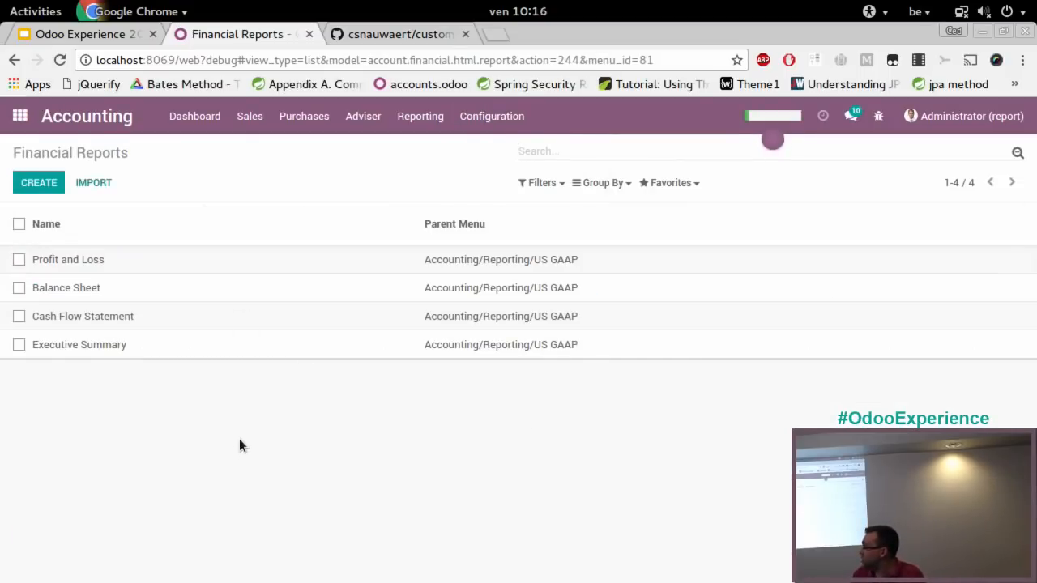
Create a financial report named "Turnover By country" with Accounting/Reporting as its parent menu
{"action": "left_click", "coordinate": [40, 182]}
{"action": "type", "text": "Turnover By country"}
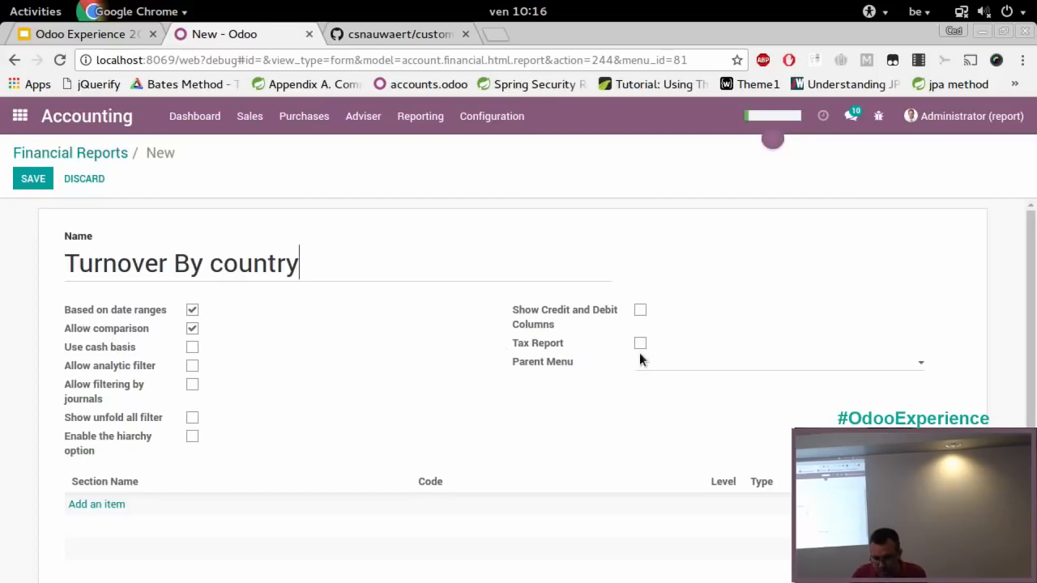
{"action": "left_click", "coordinate": [701, 362]}
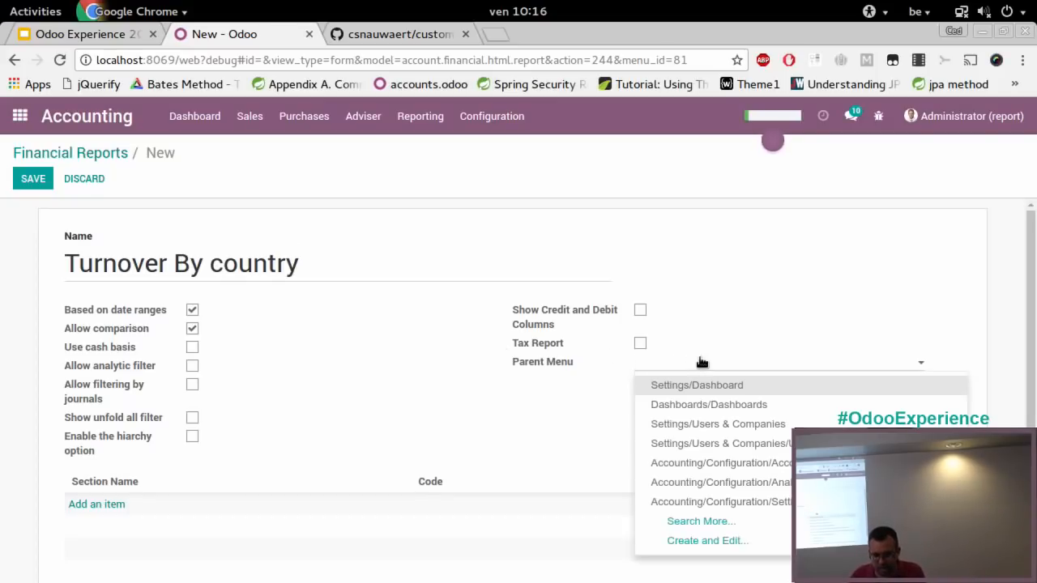
{"action": "type", "text": "repo"}
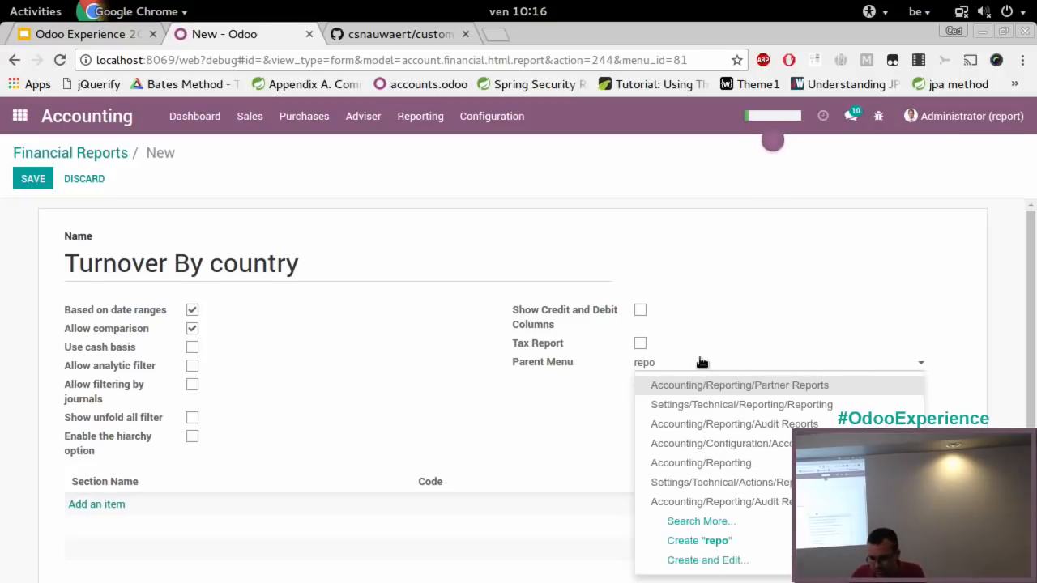
{"action": "left_click", "coordinate": [745, 464]}
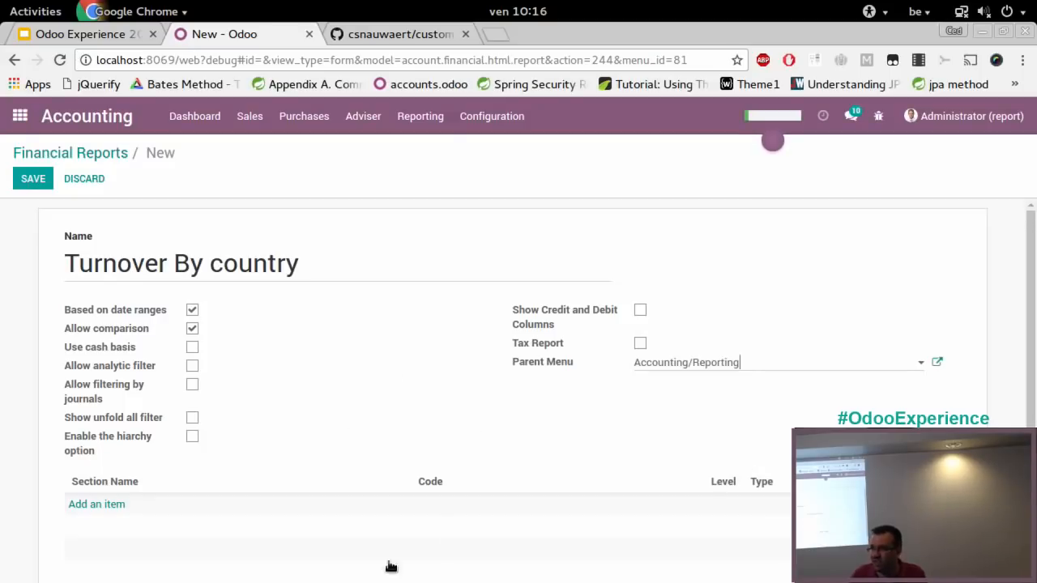
Add a report line with section name Country, code COUNTRY and level 4
{"action": "left_click", "coordinate": [110, 504]}
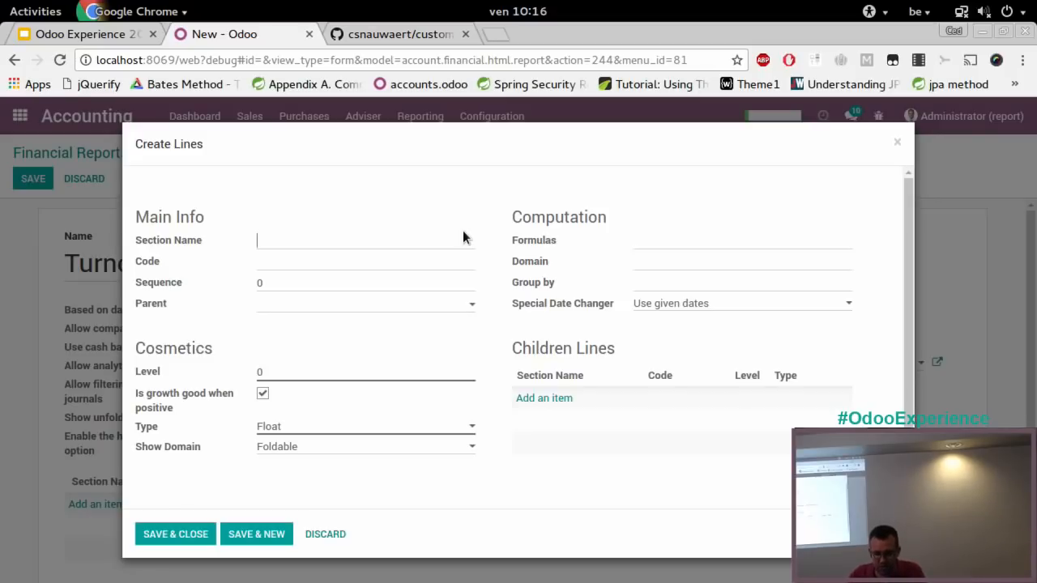
{"action": "type", "text": "Country"}
{"action": "left_click", "coordinate": [316, 267]}
{"action": "type", "text": "Coun"}
{"action": "key", "text": "BackSpace"}
{"action": "key", "text": "BackSpace"}
{"action": "key", "text": "BackSpace"}
{"action": "type", "text": "OUNTRY"}
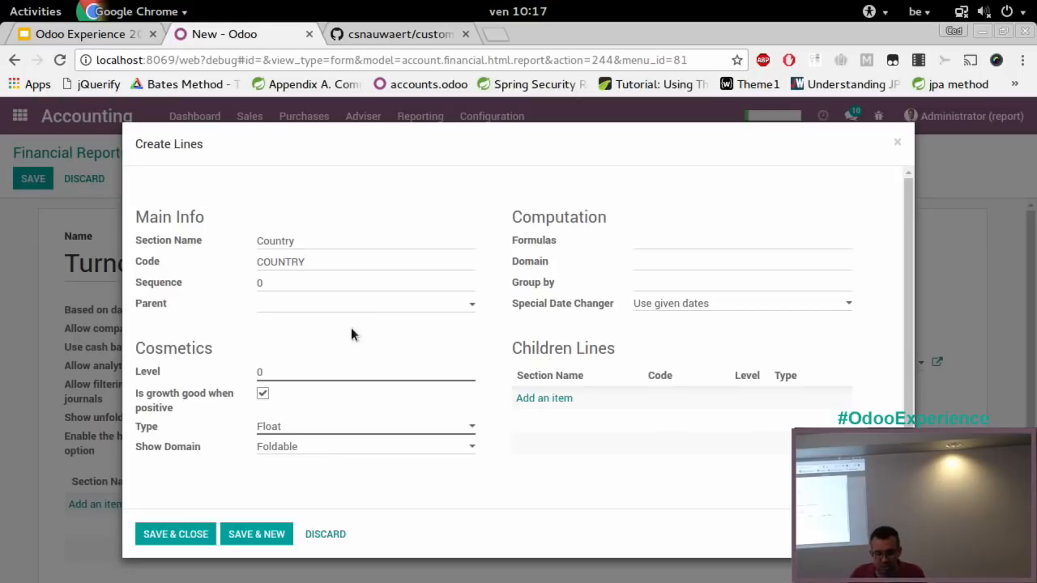
{"action": "left_click", "coordinate": [275, 370]}
{"action": "key", "text": "BackSpace"}
{"action": "type", "text": "4"}
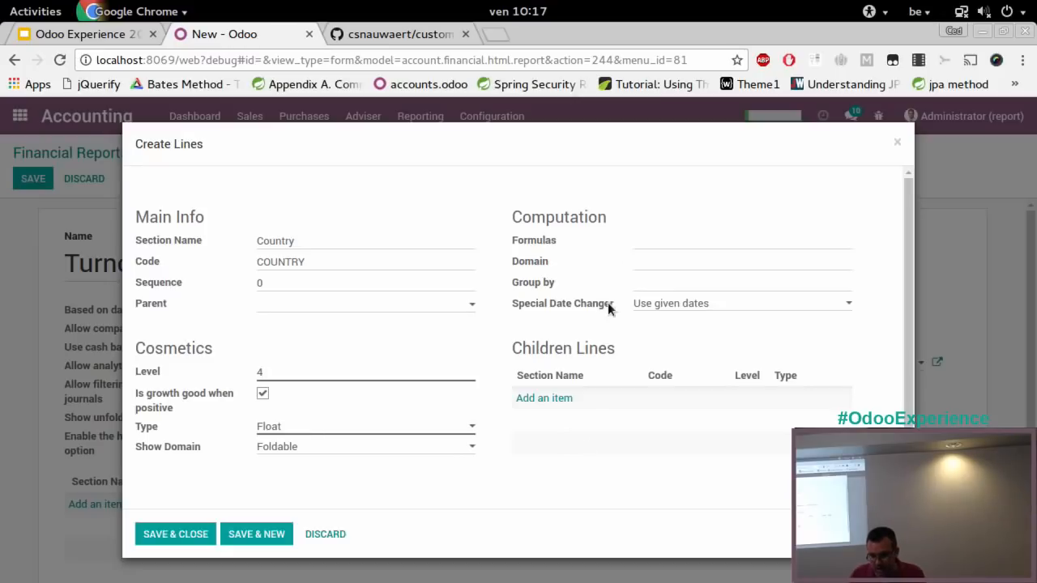
Set the Country line's formula to "balance = sum.balance"
{"action": "left_click", "coordinate": [659, 240]}
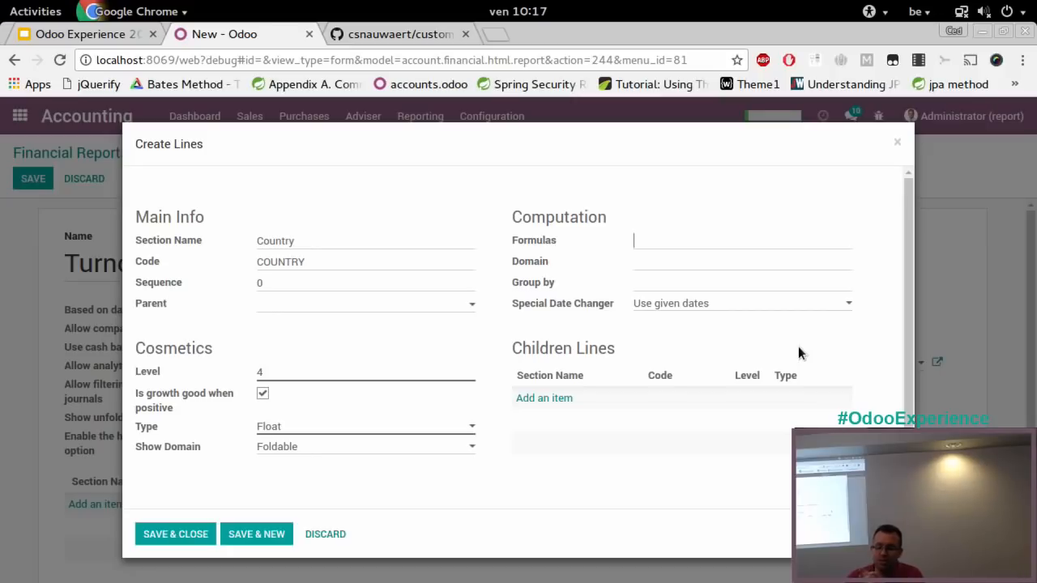
{"action": "type", "text": "balance "}
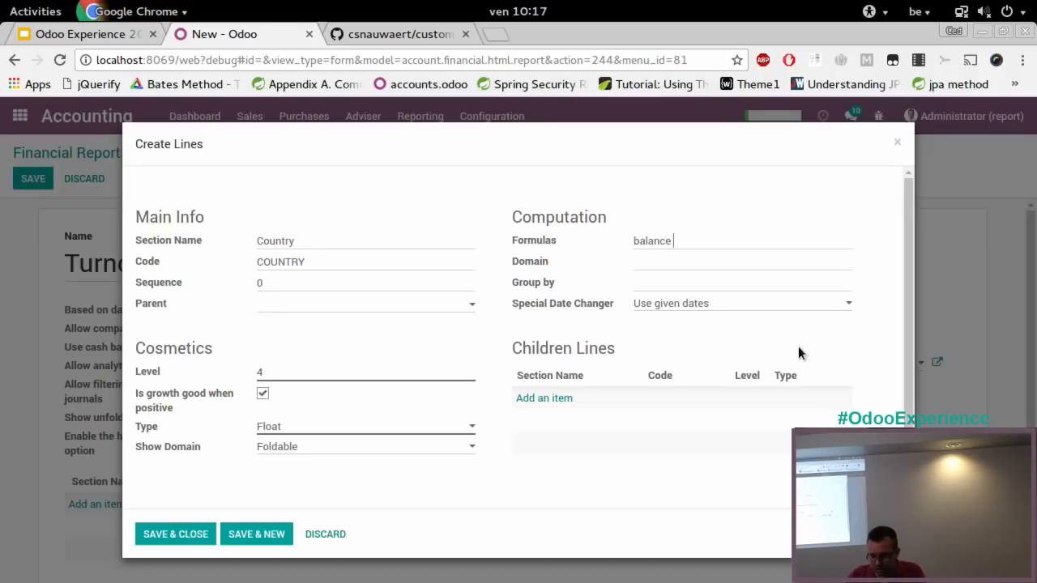
{"action": "type", "text": "= sum.balance"}
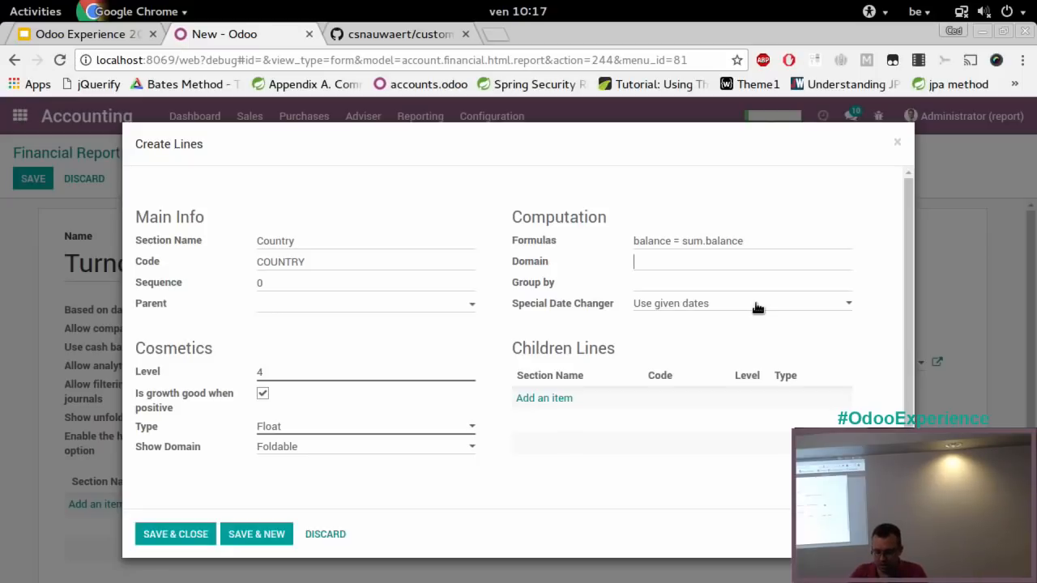
Enter the Country line's domain as [('invoice_id', '!=', False)]
{"action": "type", "text": "["}
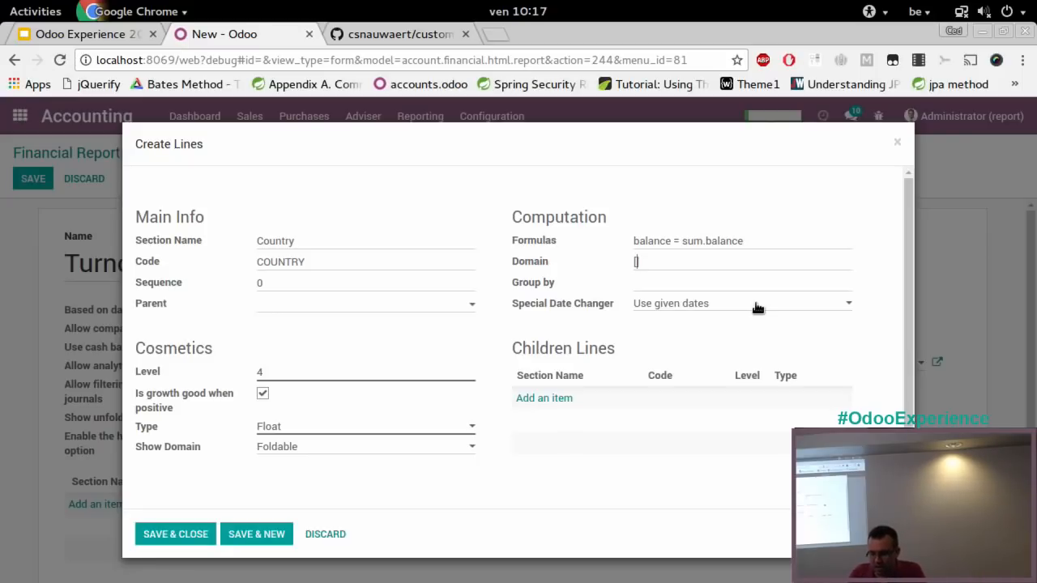
{"action": "type", "text": "()"}
{"action": "type", "text": "]"}
{"action": "type", "text": "''"}
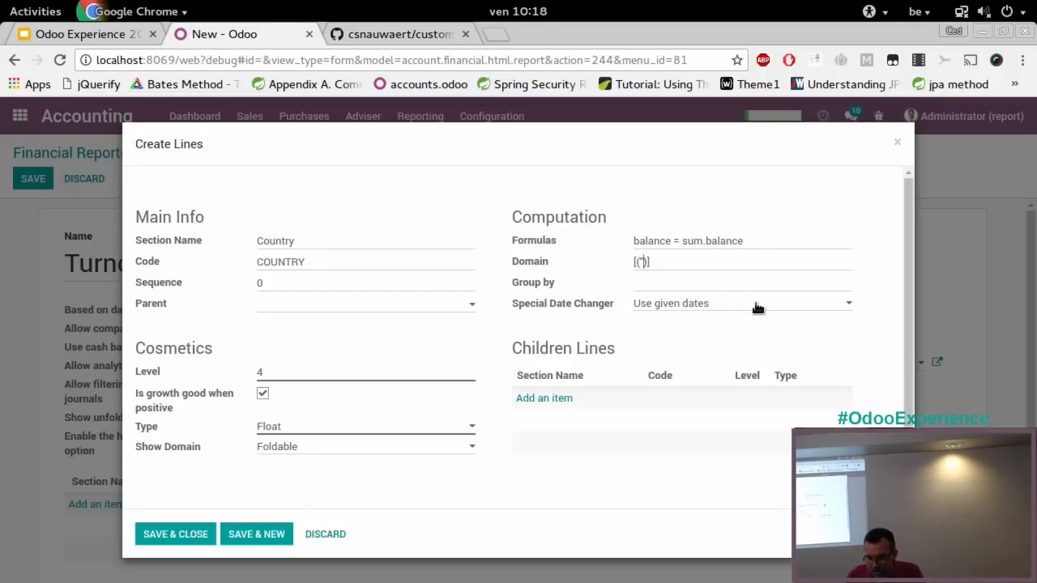
{"action": "type", "text": "invoice_id"}
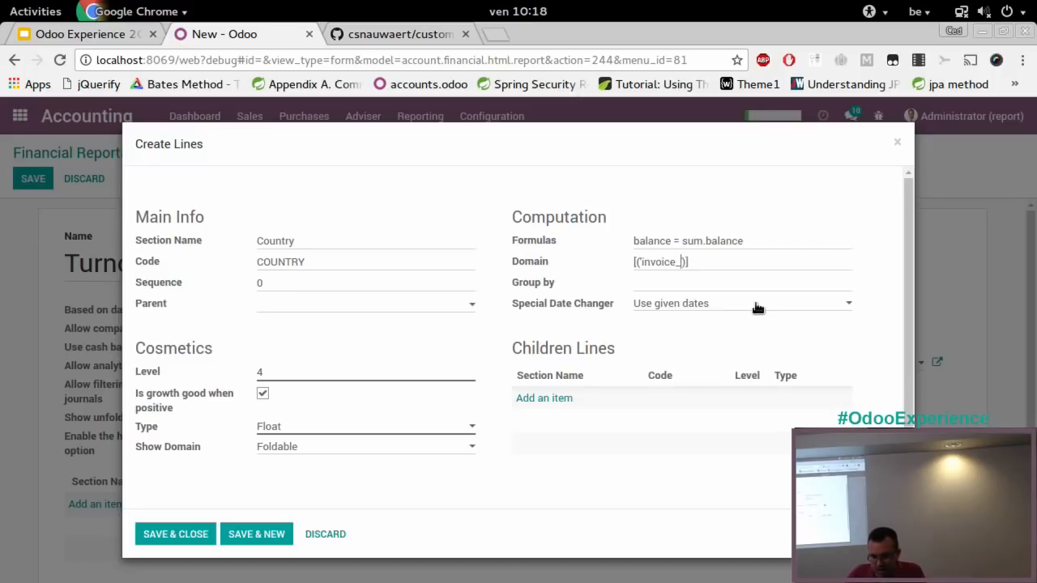
{"action": "type", "text": "', '"}
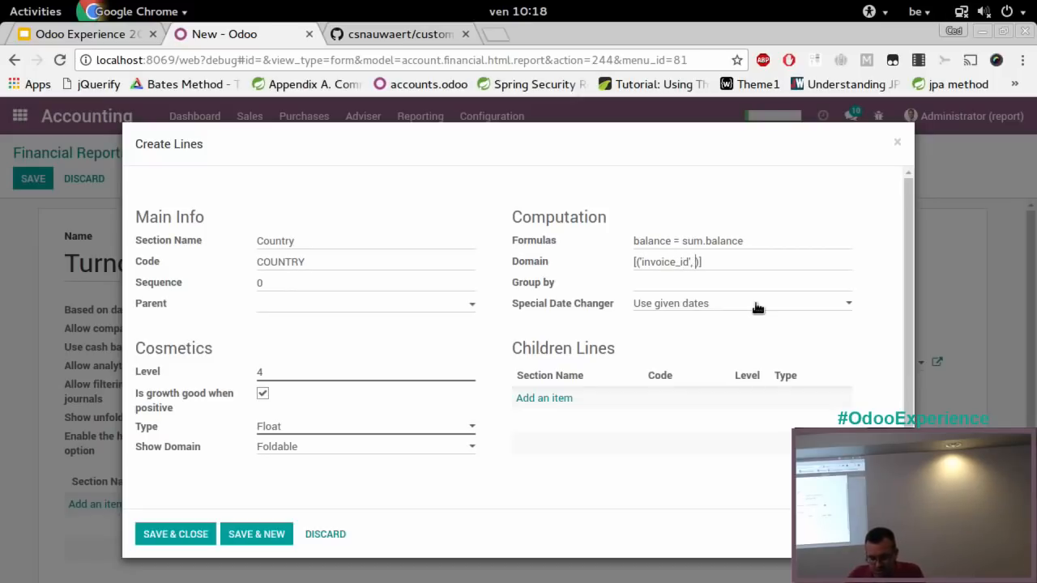
{"action": "type", "text": "!="}
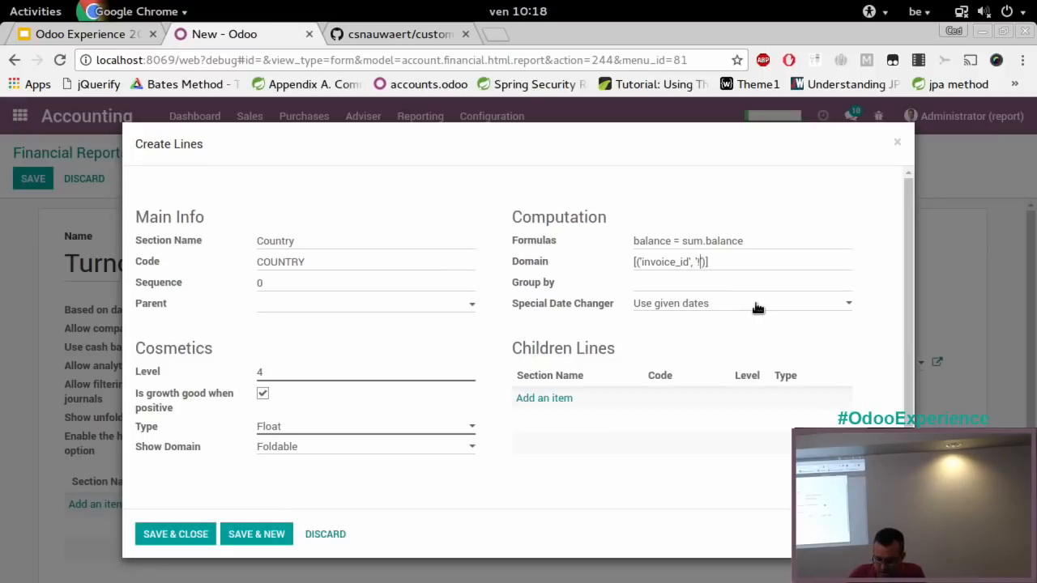
{"action": "type", "text": "', "}
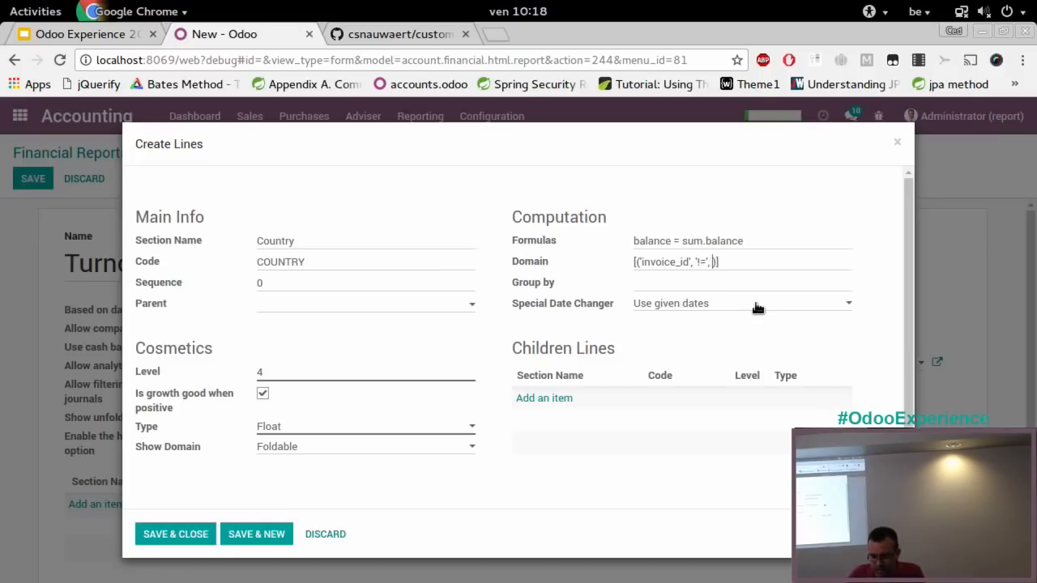
{"action": "type", "text": "False"}
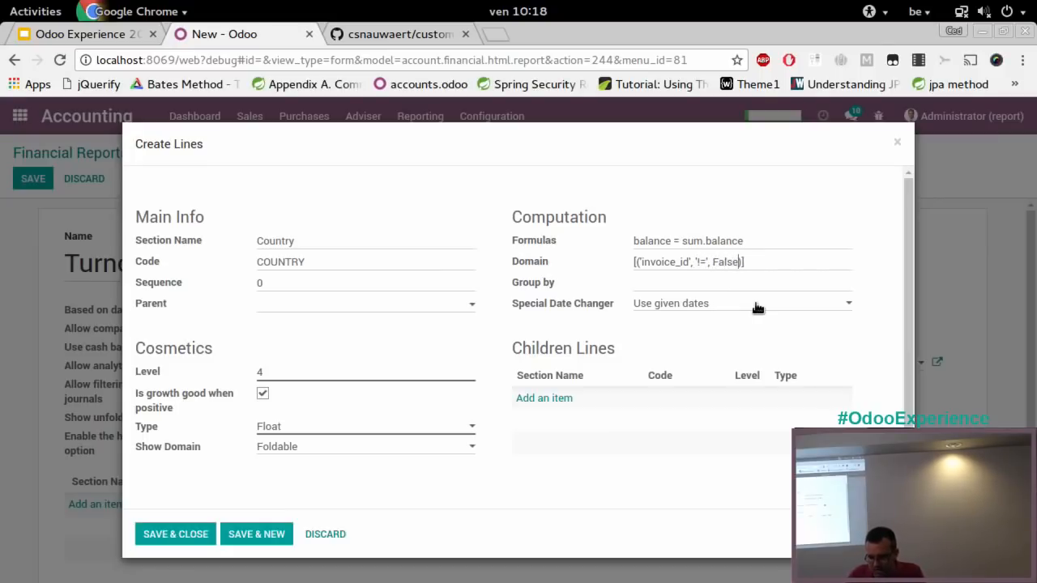
{"action": "type", "text": ", ()"}
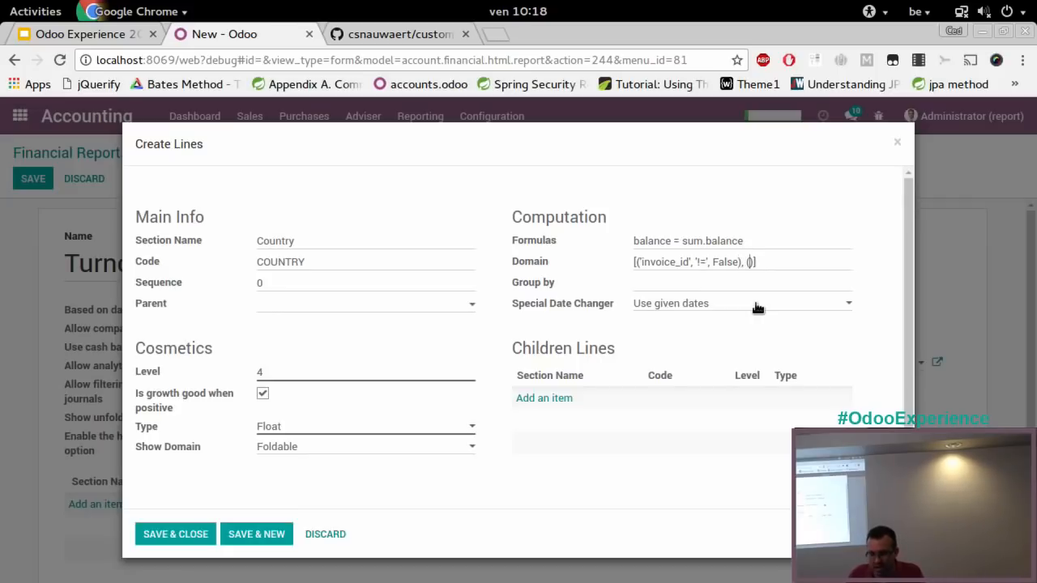
{"action": "type", "text": "''"}
Extend the Country line's domain with a second condition, ('user_type_id.type', '=', 'receivable')
{"action": "type", "text": "'user_"}
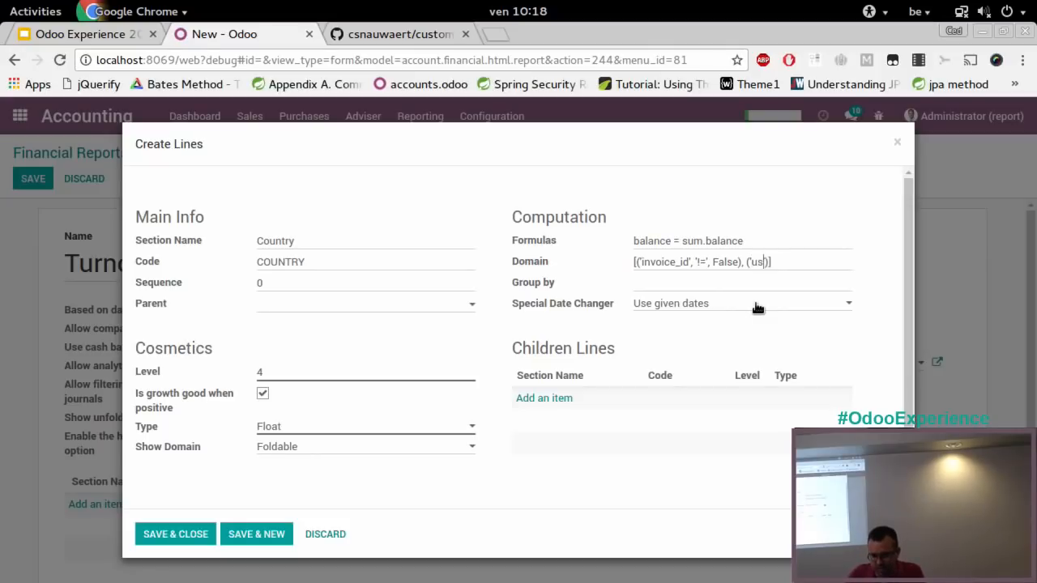
{"action": "type", "text": "type_i"}
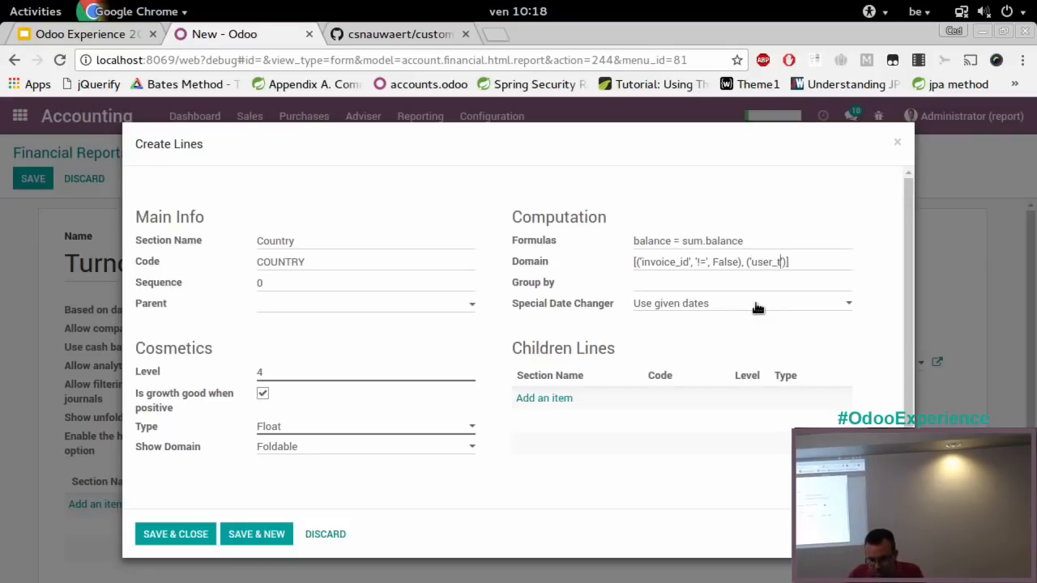
{"action": "type", "text": "d.typ"}
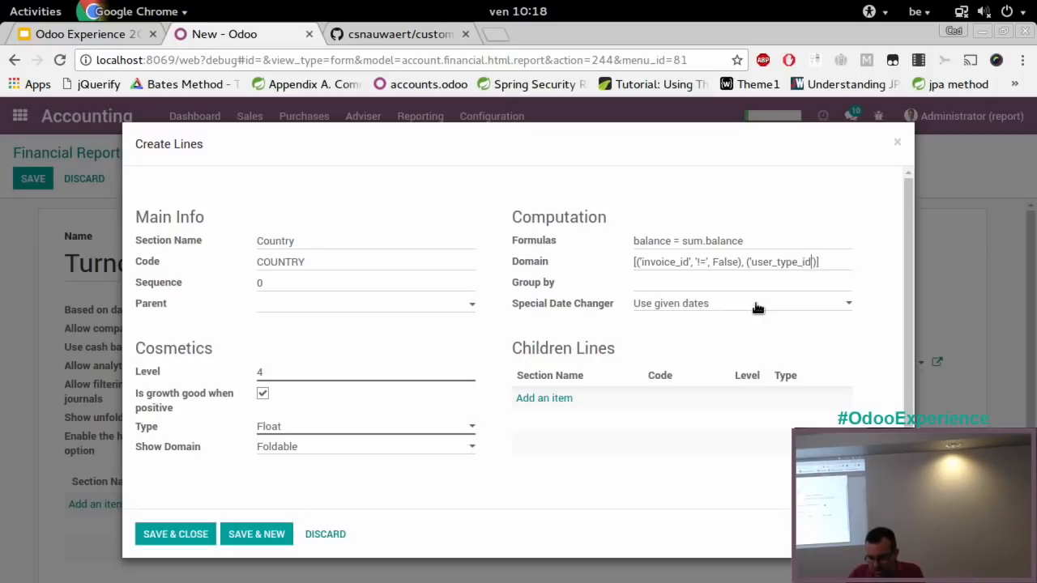
{"action": "type", "text": "e'"}
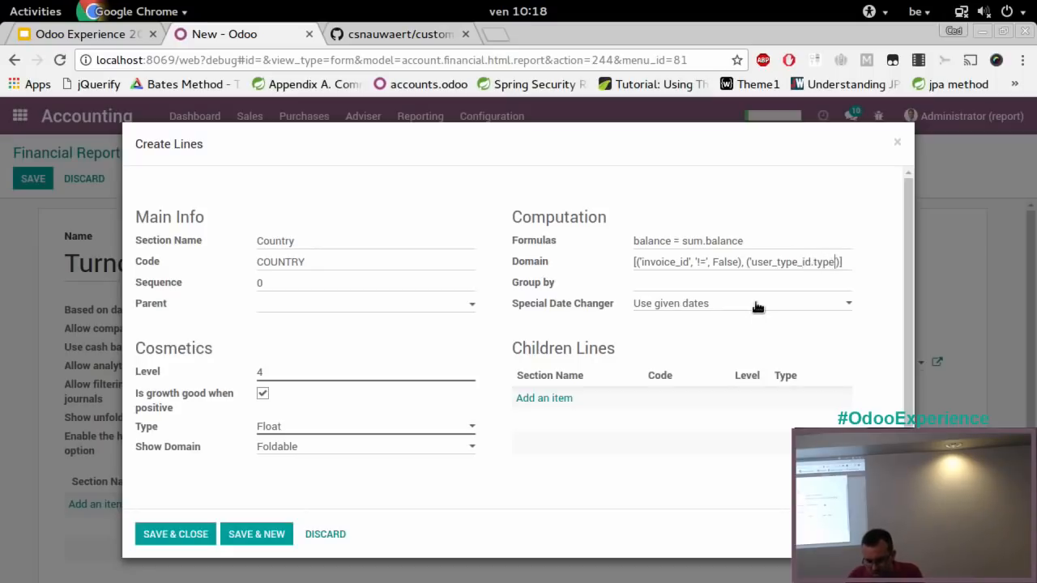
{"action": "type", "text": ", '='"}
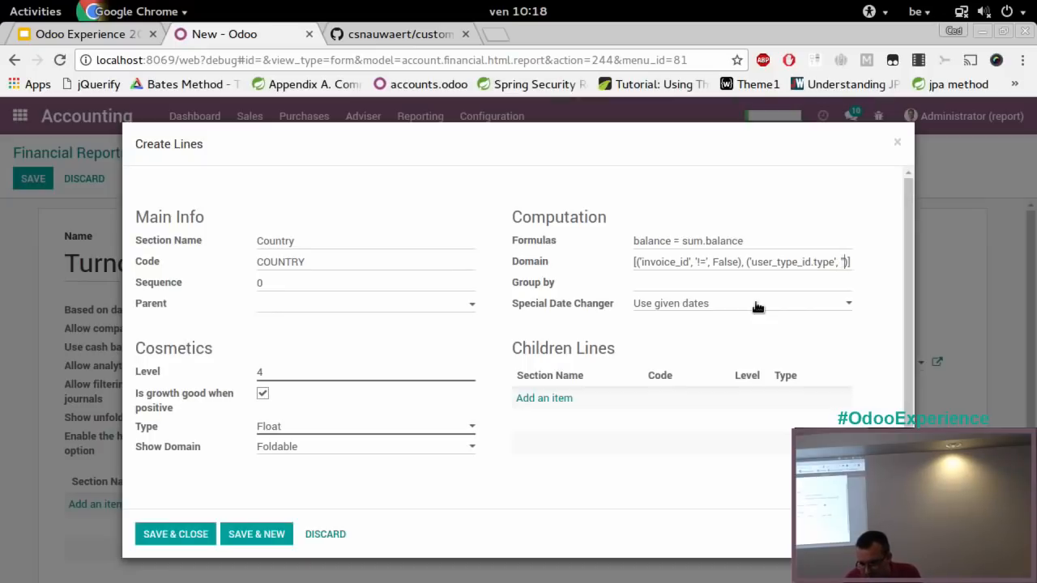
{"action": "type", "text": ", 'receiv"}
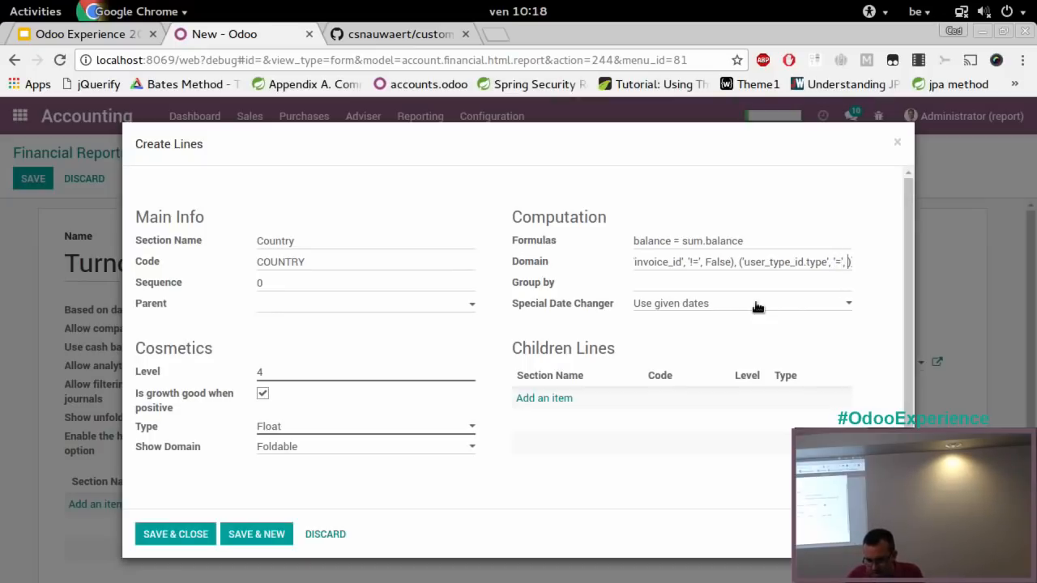
{"action": "key", "text": "Tab"}
{"action": "type", "text": "lb"}
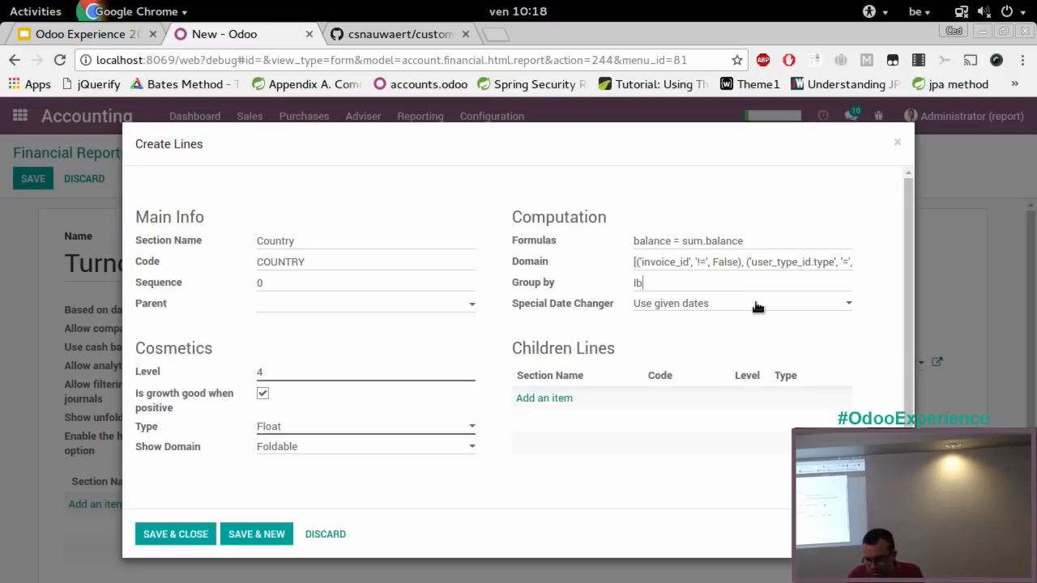
{"action": "key", "text": "BackSpace"}
{"action": "key", "text": "BackSpace"}
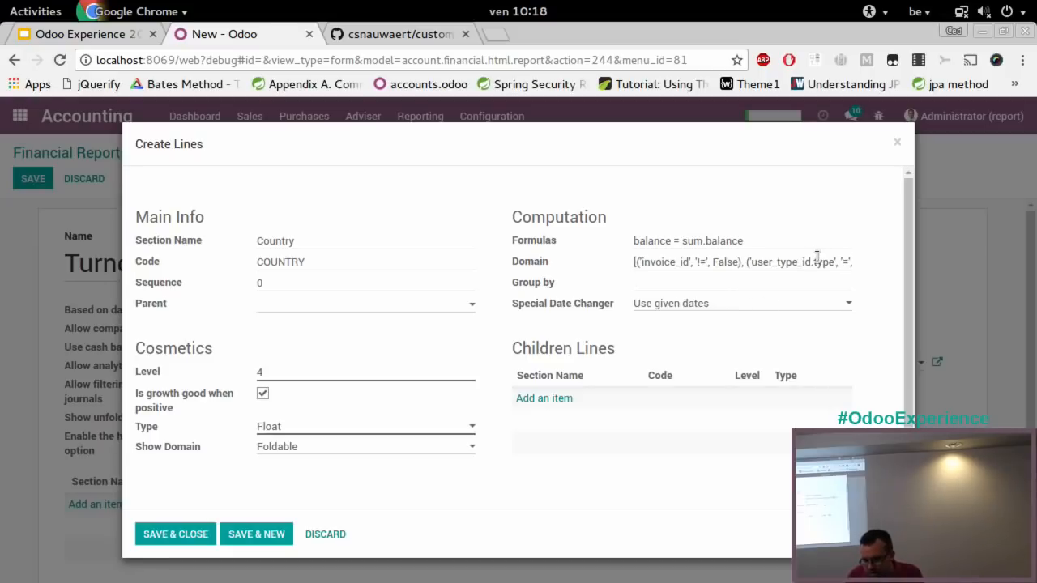
{"action": "key", "text": "shift+Tab"}
{"action": "type", "text": "able"}
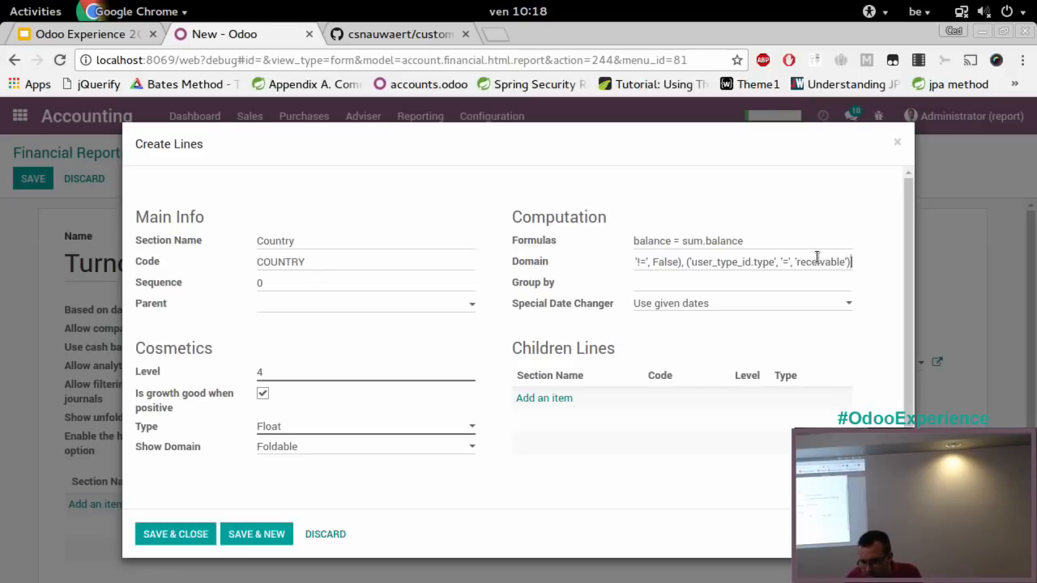
Save and close the Country line with no group-by value, and save the Turnover By country report
{"action": "left_click", "coordinate": [713, 279]}
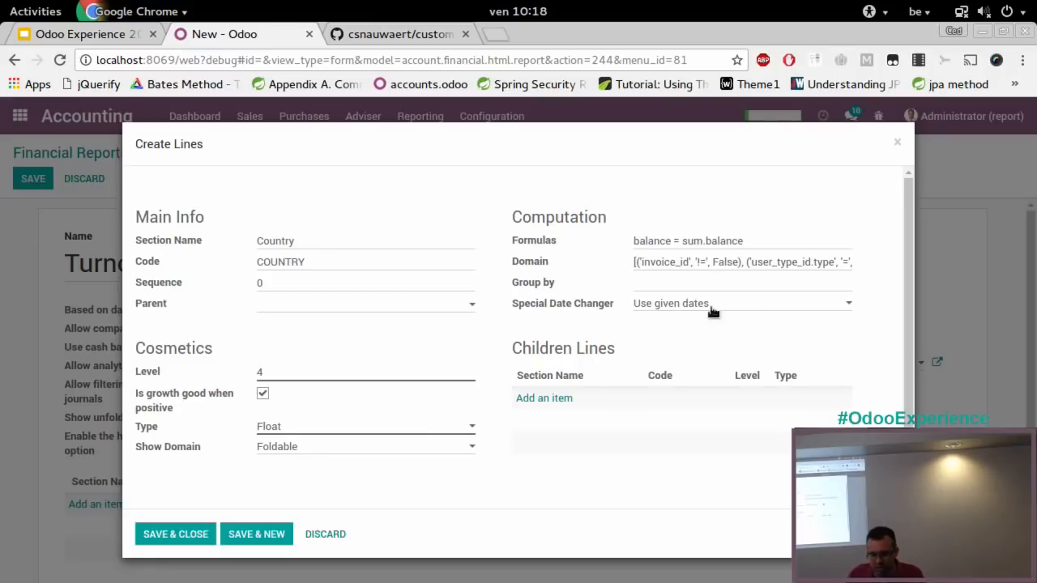
{"action": "scroll", "coordinate": [745, 299], "scroll_direction": "down", "scroll_amount": 1}
{"action": "left_click", "coordinate": [176, 536]}
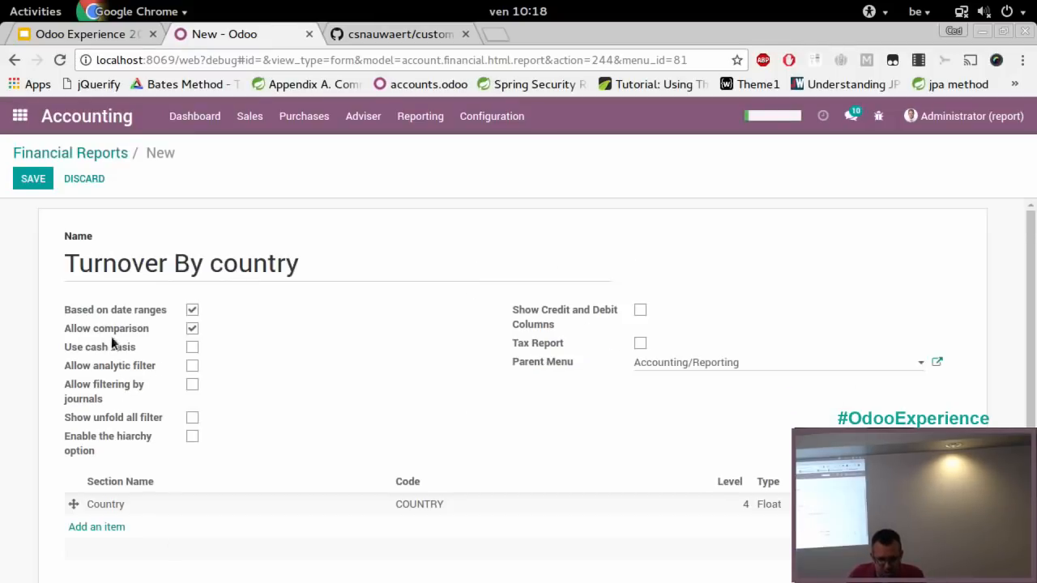
{"action": "left_click", "coordinate": [24, 181]}
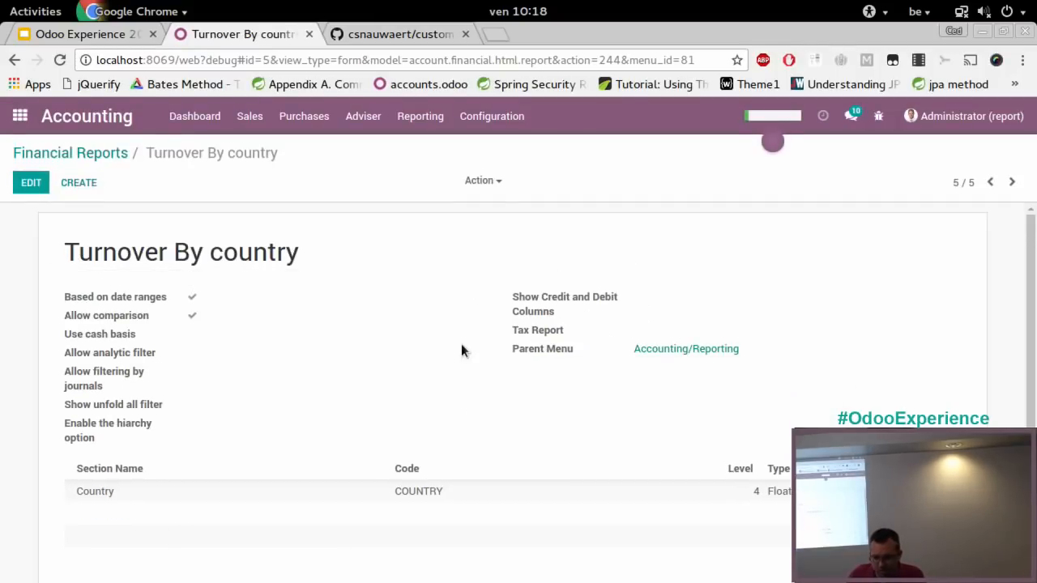
Try to group the Country line by partner_id.country_id.code and save the Turnover By country report
{"action": "left_click", "coordinate": [31, 182]}
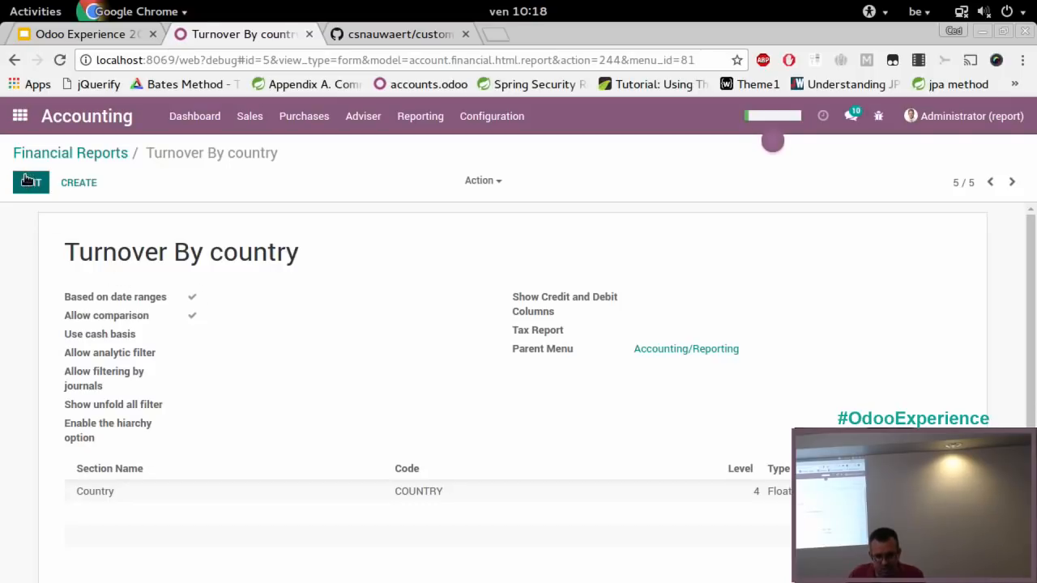
{"action": "left_click", "coordinate": [142, 513]}
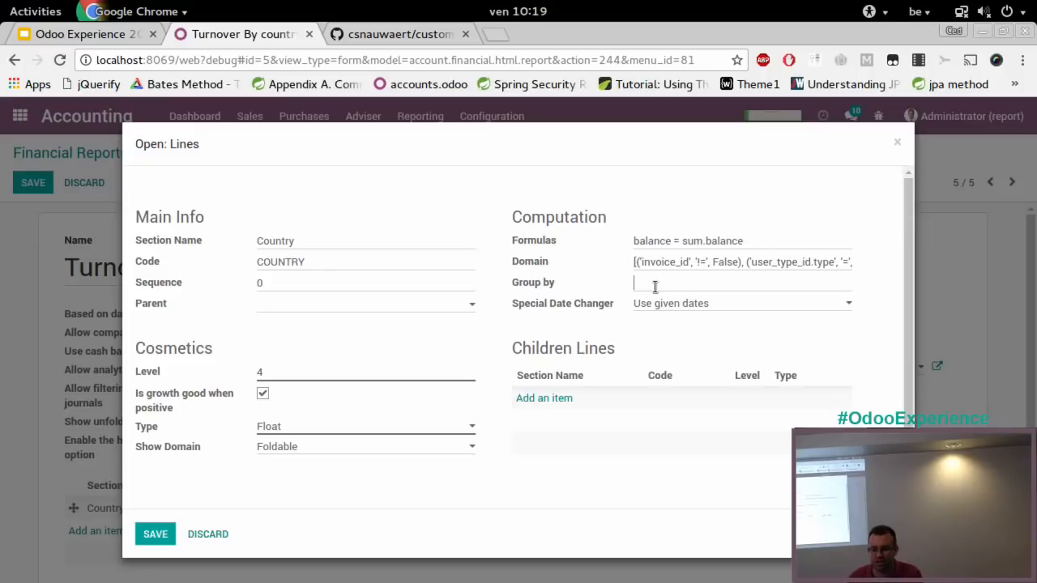
{"action": "type", "text": "pa"}
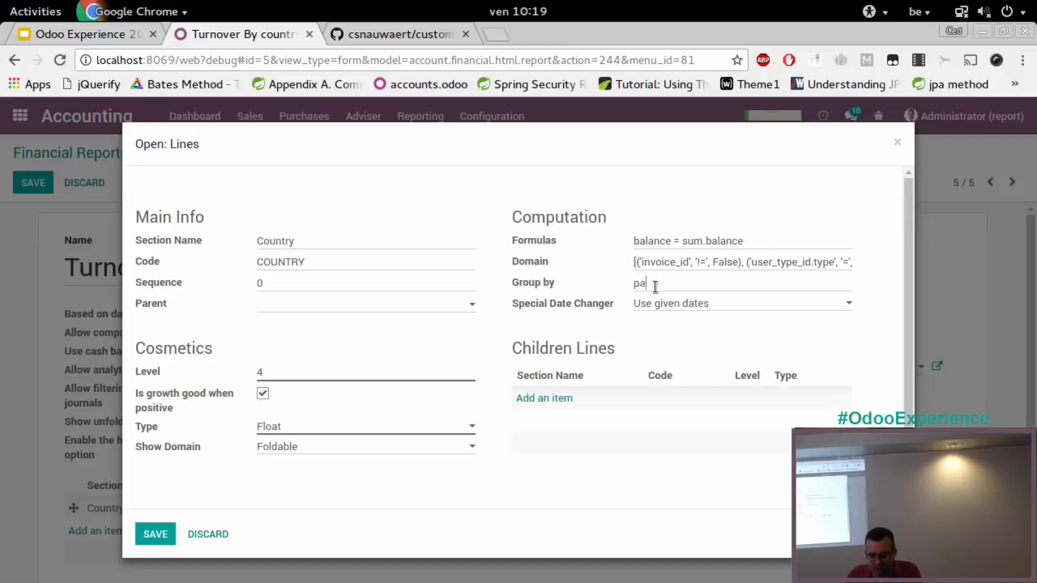
{"action": "type", "text": "rtner_id.country_id.code"}
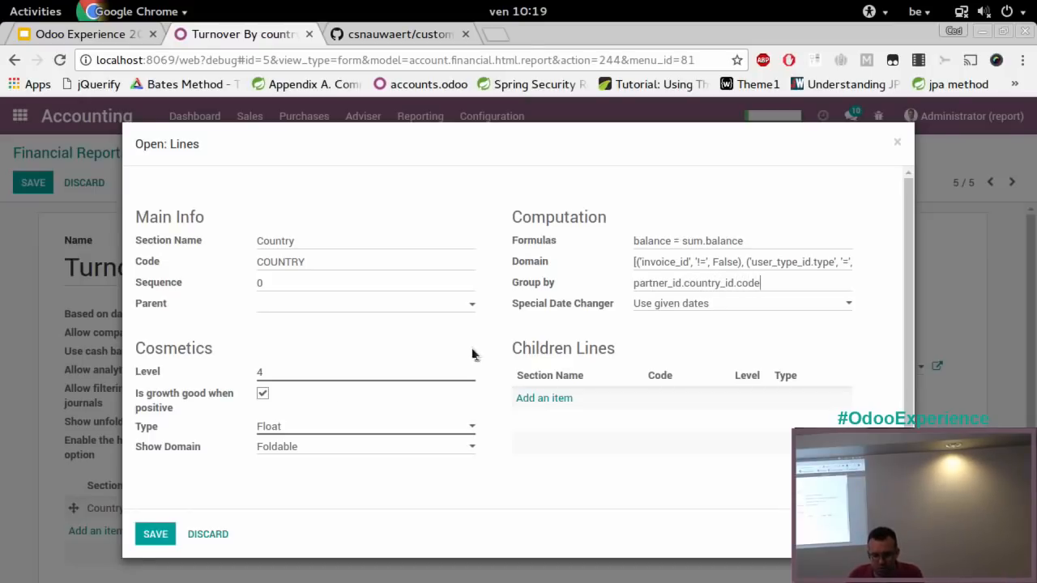
{"action": "left_click", "coordinate": [161, 528]}
{"action": "left_click", "coordinate": [33, 182]}
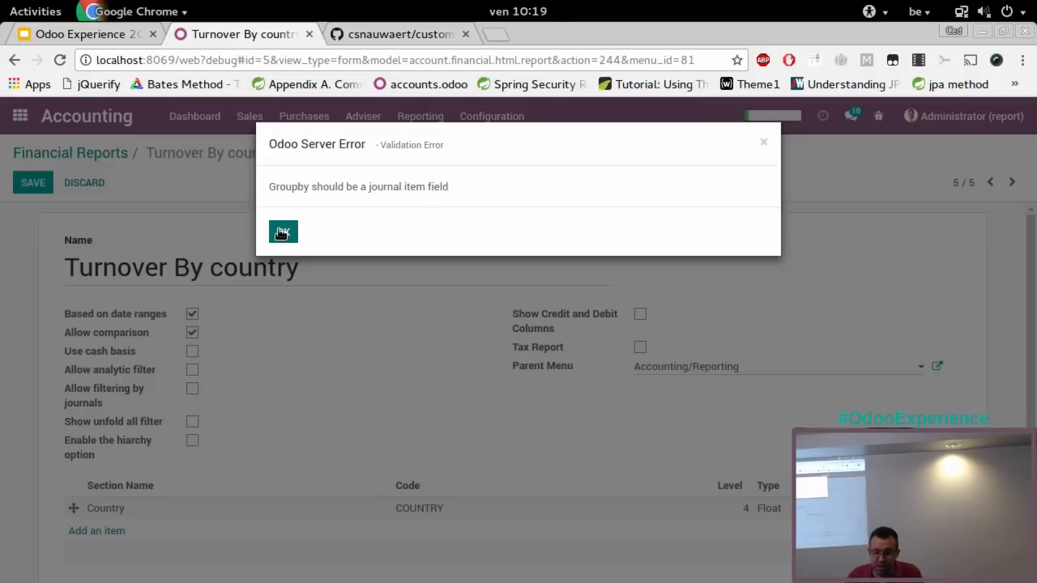
{"action": "left_click", "coordinate": [282, 233]}
{"action": "double_click", "coordinate": [278, 231]}
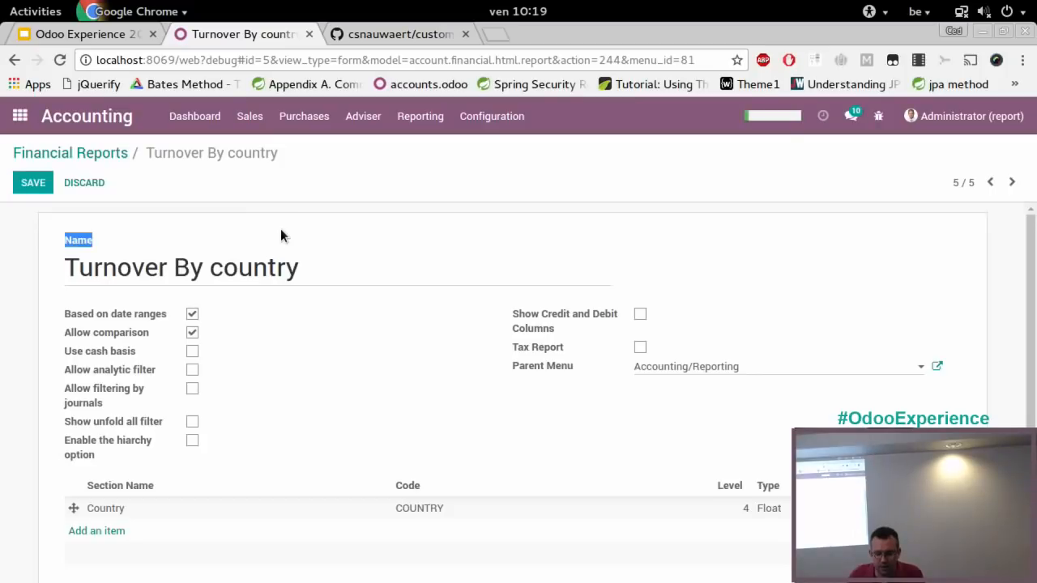
Change the Country line's group-by value to partner_id, and save the line and the report
{"action": "left_click", "coordinate": [118, 510]}
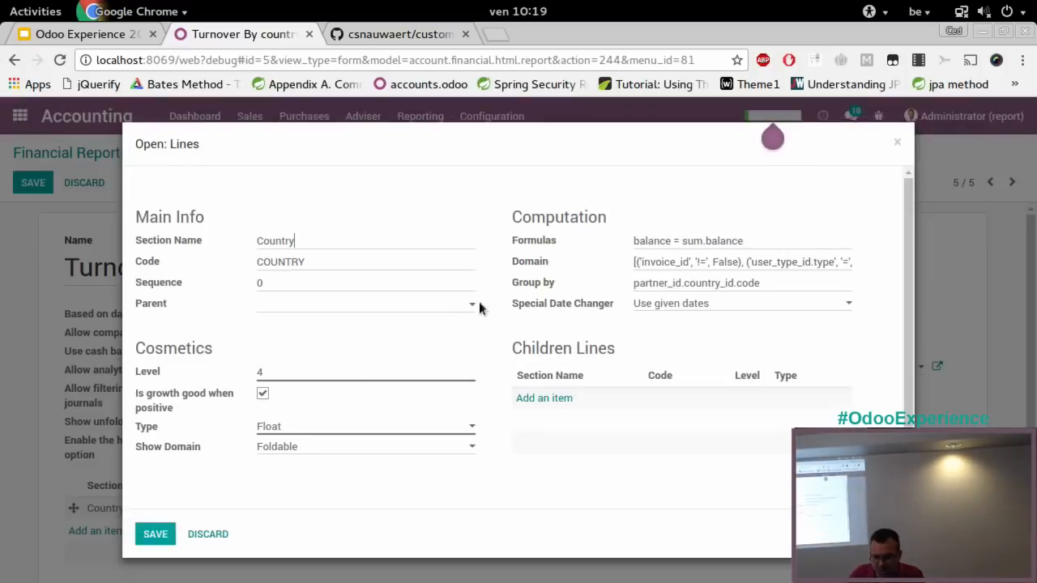
{"action": "left_click", "coordinate": [769, 279]}
{"action": "key", "text": "BackSpace"}
{"action": "key", "text": "BackSpace"}
{"action": "key", "text": "BackSpace"}
{"action": "key", "text": "BackSpace"}
{"action": "key", "text": "BackSpace"}
{"action": "key", "text": "BackSpace"}
{"action": "key", "text": "BackSpace"}
{"action": "key", "text": "BackSpace"}
{"action": "key", "text": "BackSpace"}
{"action": "key", "text": "BackSpace"}
{"action": "key", "text": "BackSpace"}
{"action": "key", "text": "BackSpace"}
{"action": "key", "text": "BackSpace"}
{"action": "key", "text": "BackSpace"}
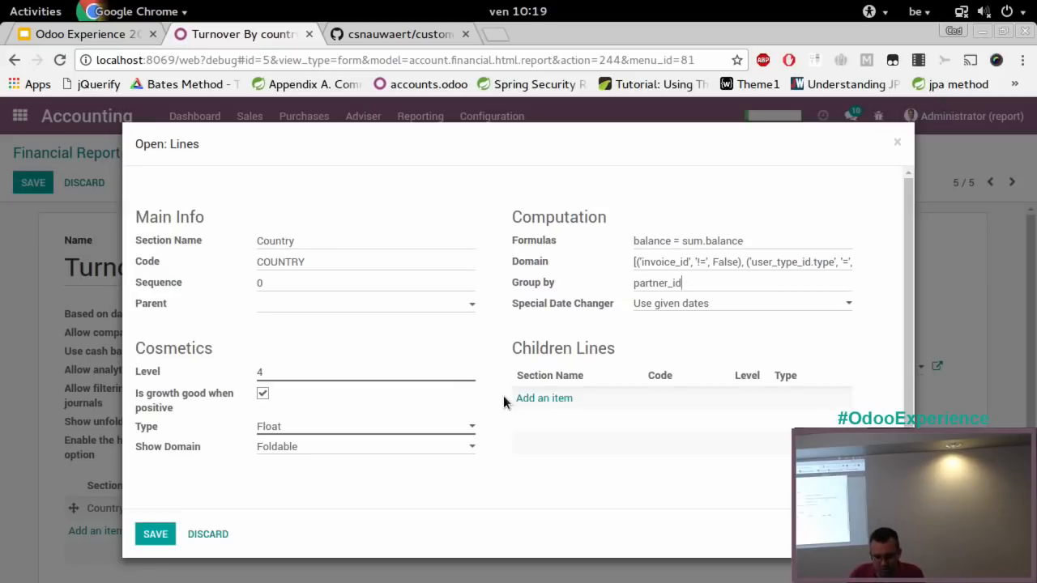
{"action": "left_click", "coordinate": [154, 534]}
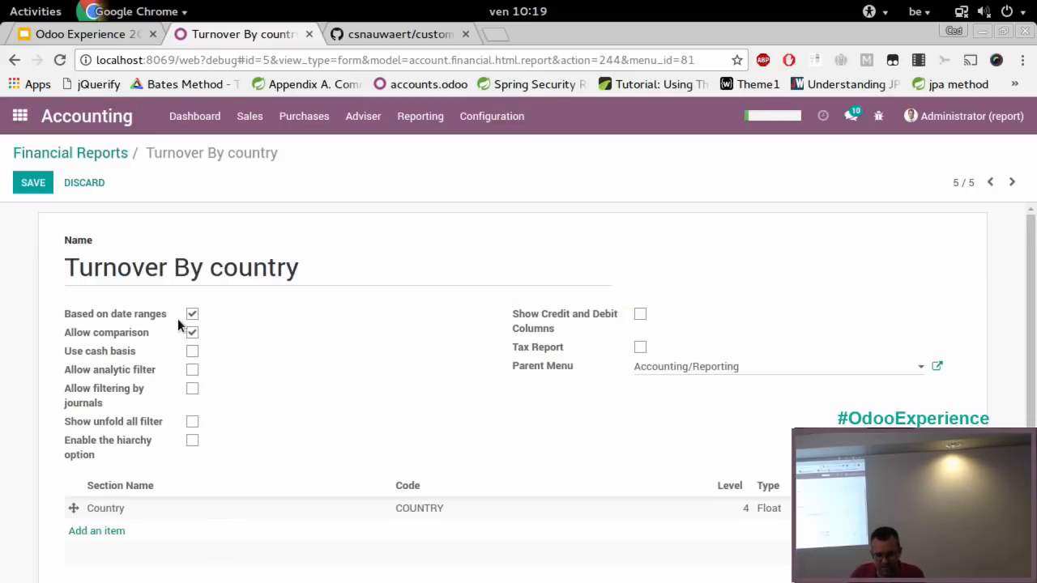
{"action": "left_click", "coordinate": [33, 182]}
Reload the page, open the ungrouped Turnover By country report and unfold its Country line to examine the breakdown
{"action": "key", "text": "F5"}
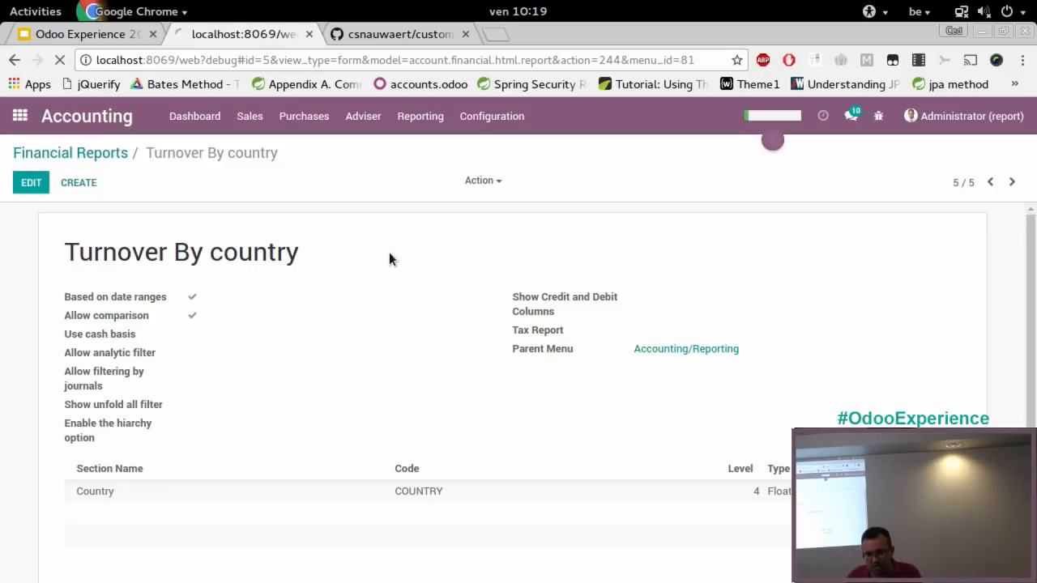
{"action": "left_click", "coordinate": [421, 118]}
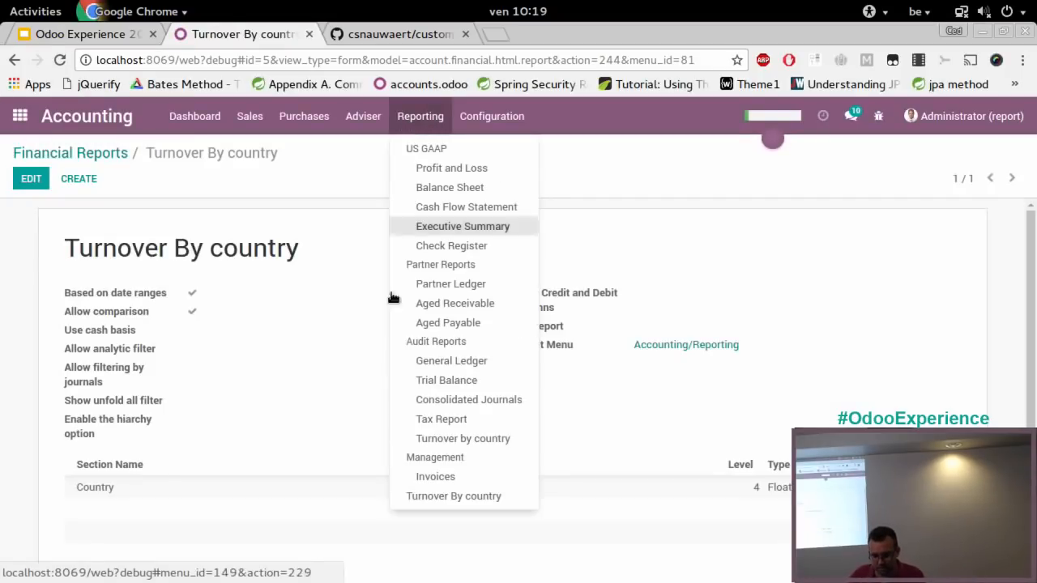
{"action": "left_click", "coordinate": [440, 497]}
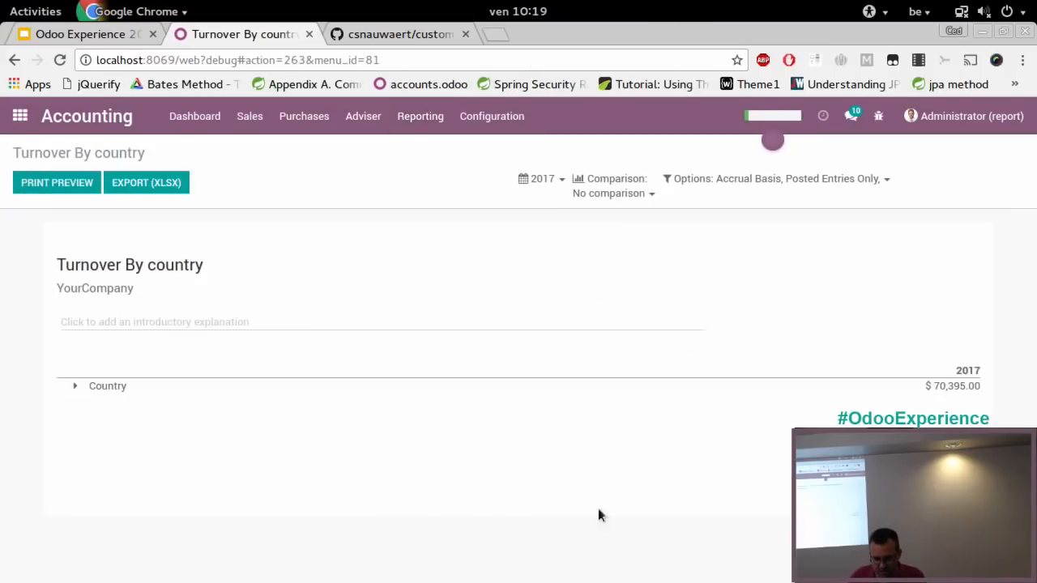
{"action": "left_click", "coordinate": [84, 386]}
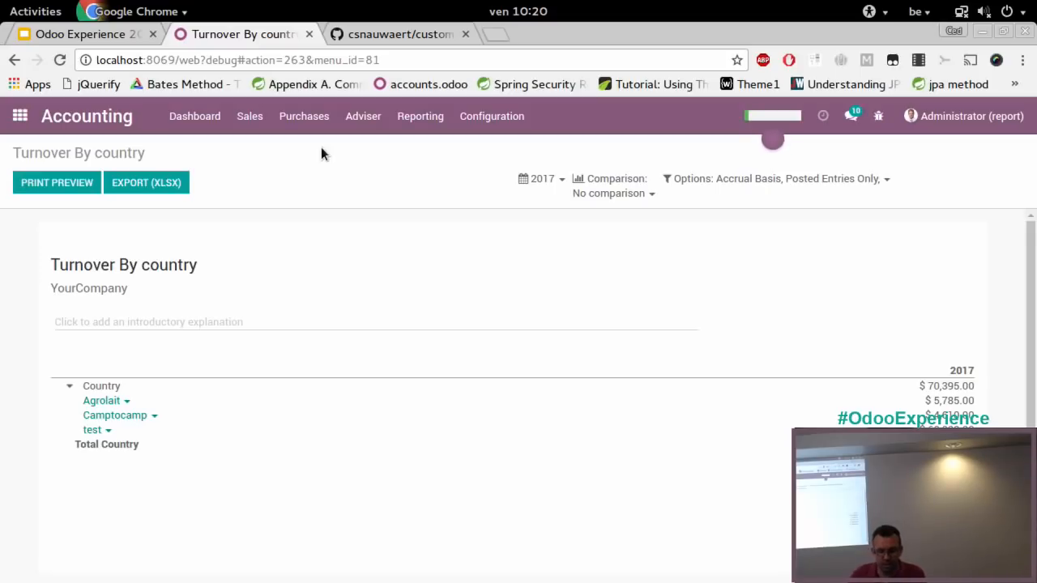
In the technical settings, start a new database field named x_countrycode with the label countrycode
{"action": "left_click", "coordinate": [20, 116]}
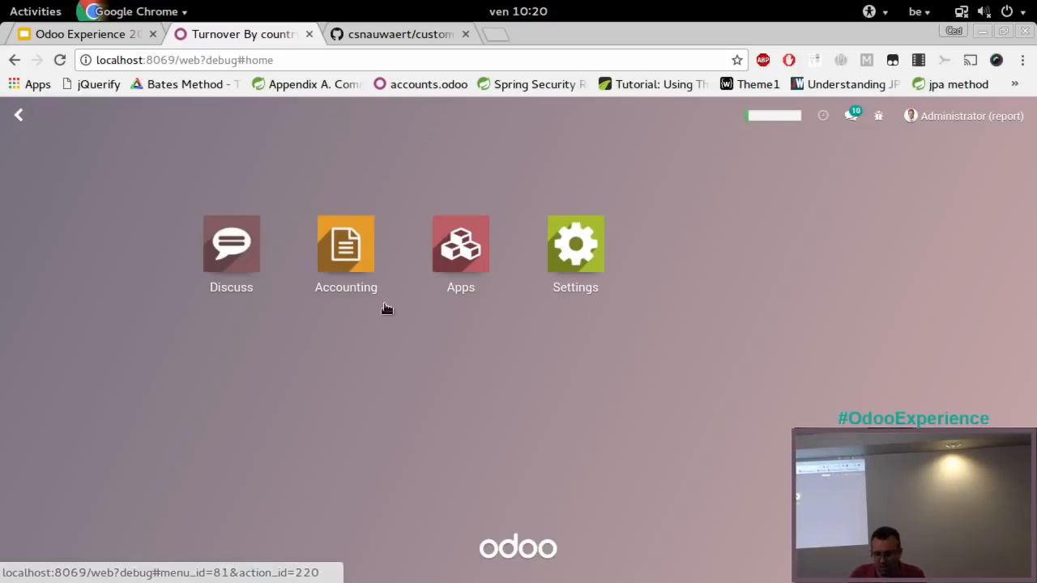
{"action": "left_click", "coordinate": [568, 269]}
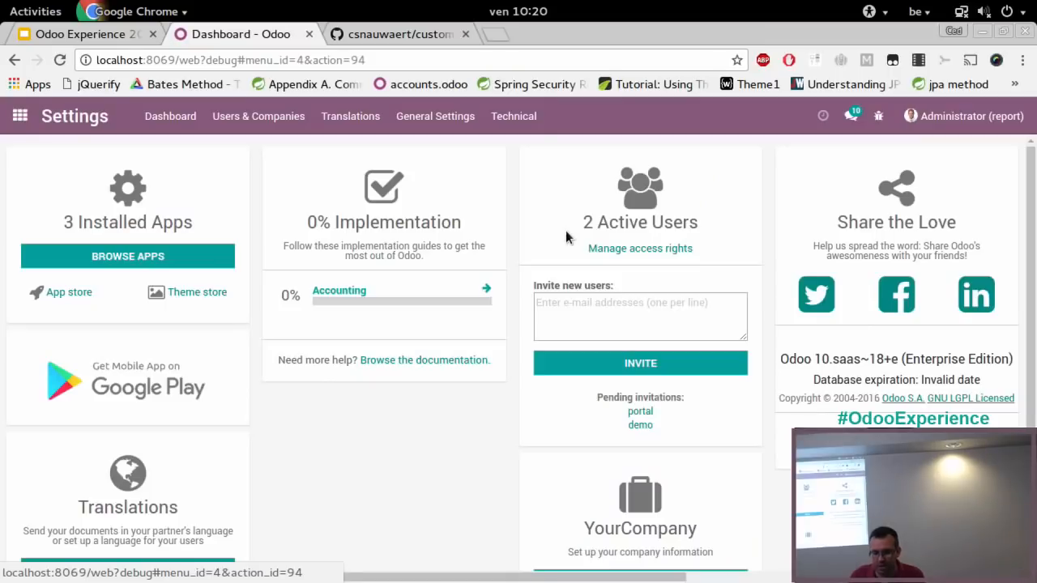
{"action": "left_click", "coordinate": [522, 115]}
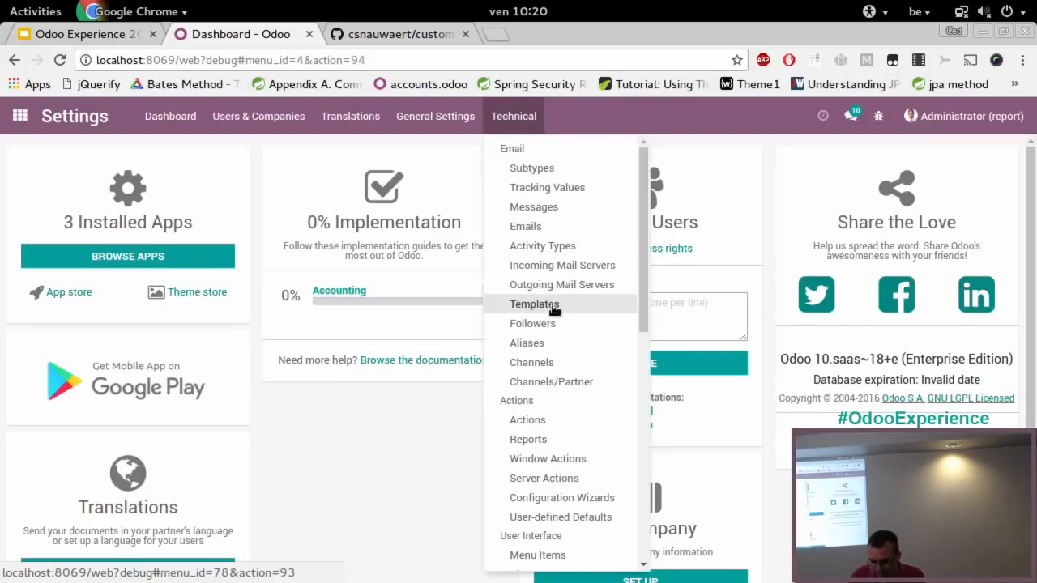
{"action": "scroll", "coordinate": [578, 443], "scroll_direction": "down", "scroll_amount": 5}
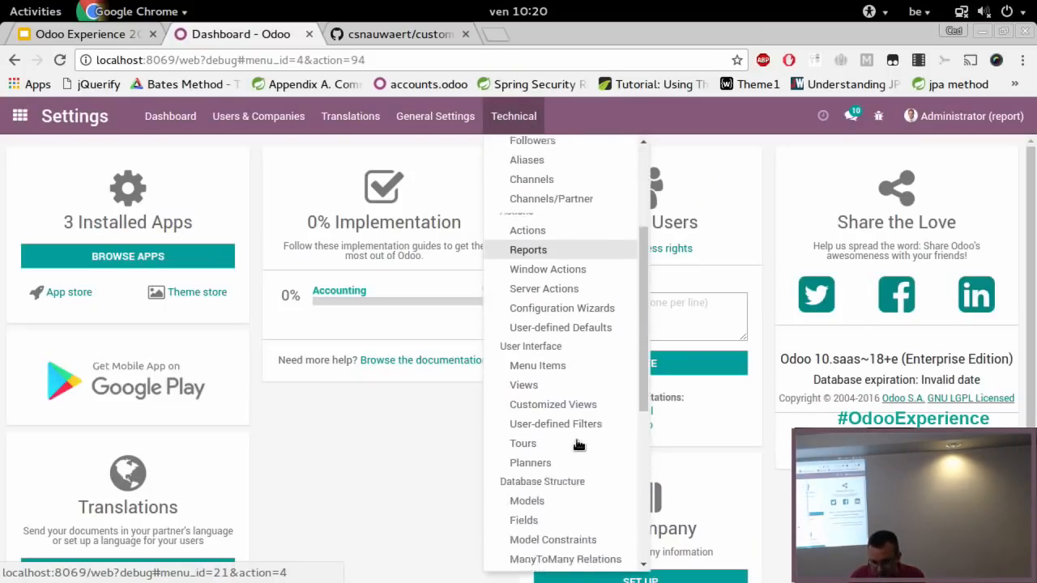
{"action": "left_click", "coordinate": [524, 469]}
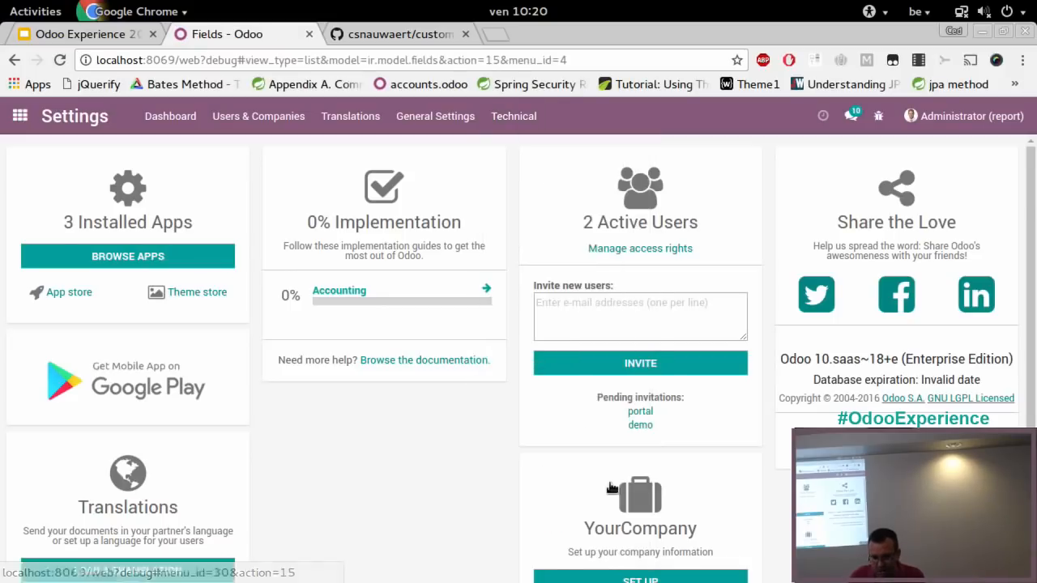
{"action": "left_click", "coordinate": [39, 191]}
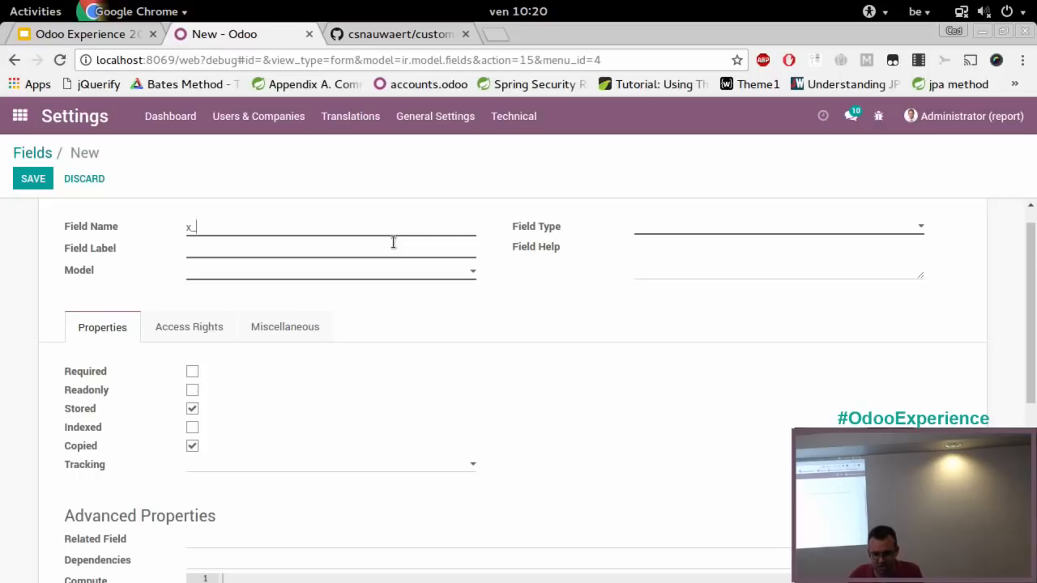
{"action": "type", "text": "countrycode"}
{"action": "type", "text": "country"}
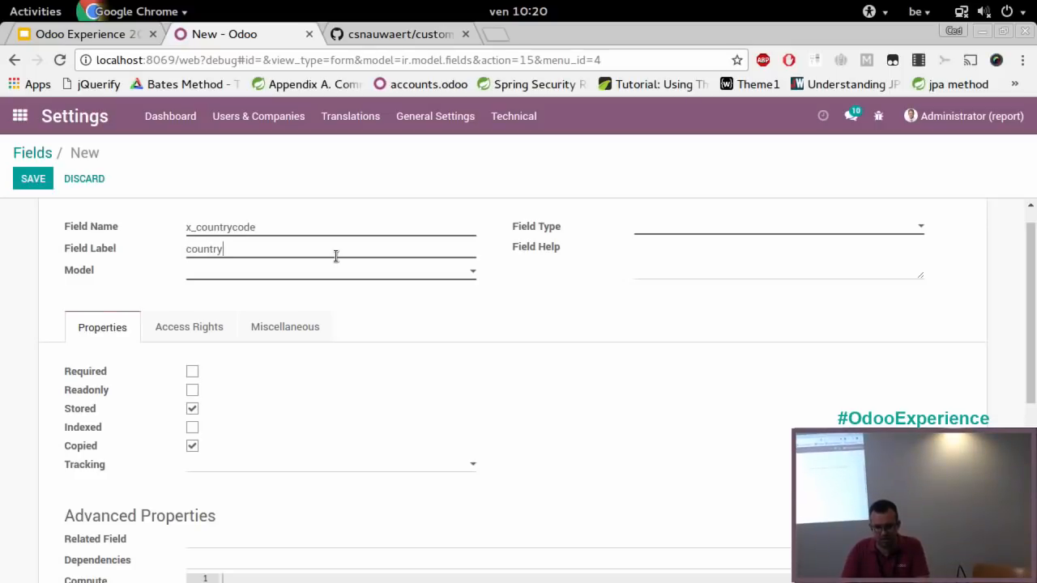
{"action": "type", "text": "code"}
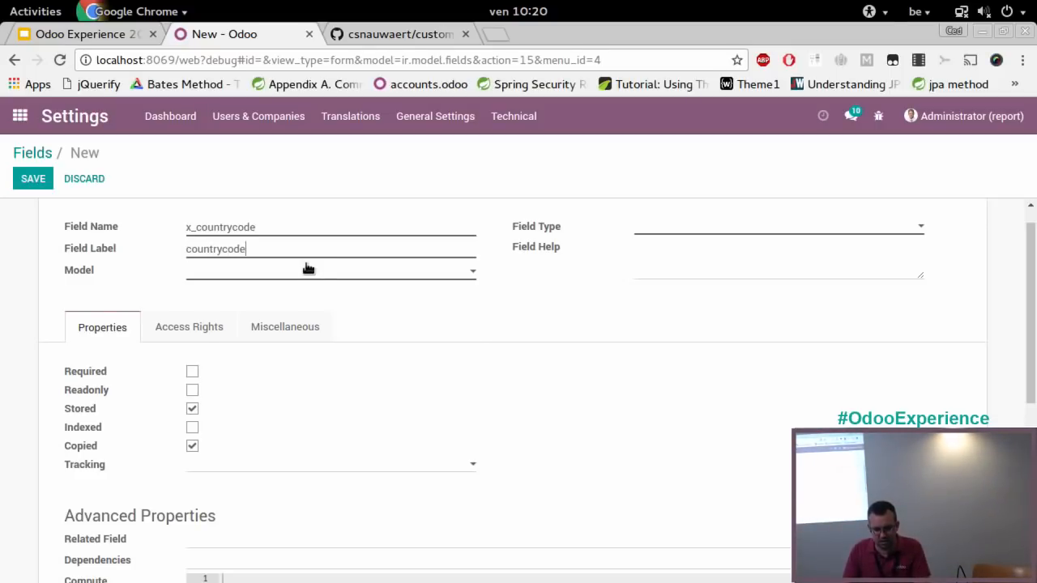
Search the models for account.move.line and assign the new field to the Journal Item model
{"action": "left_click", "coordinate": [307, 268]}
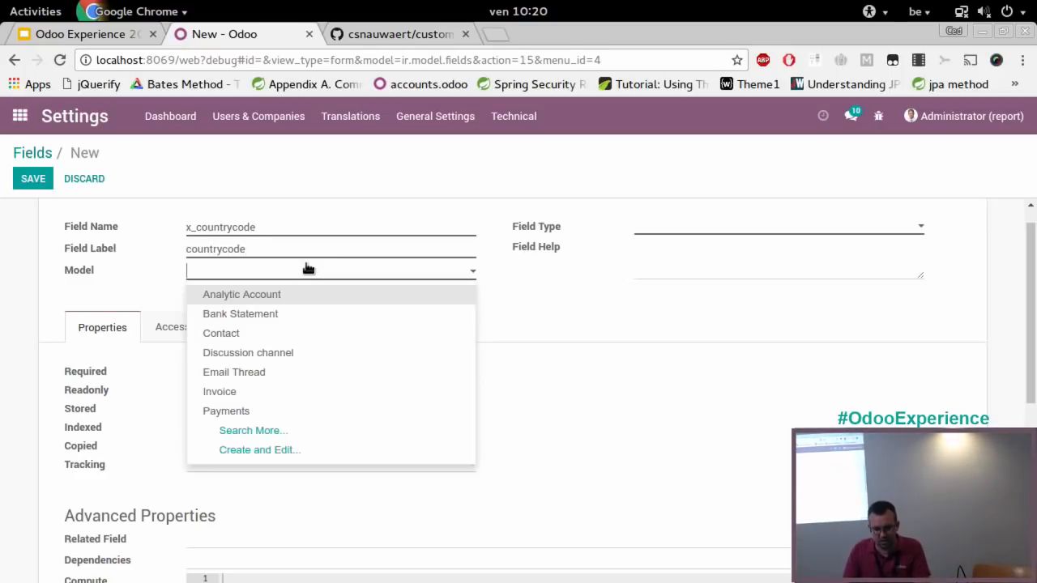
{"action": "left_click", "coordinate": [329, 430]}
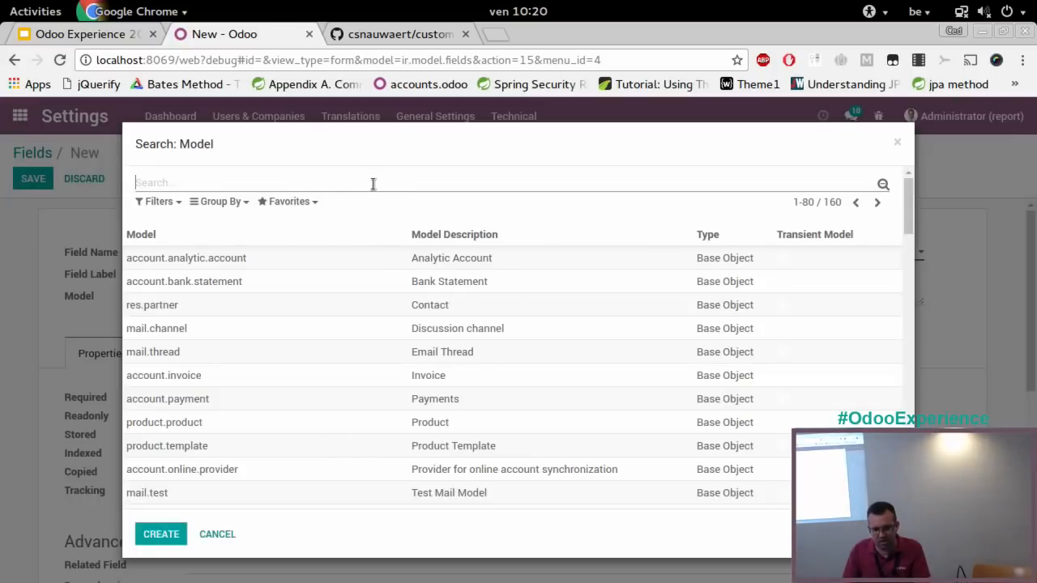
{"action": "type", "text": "account.mo"}
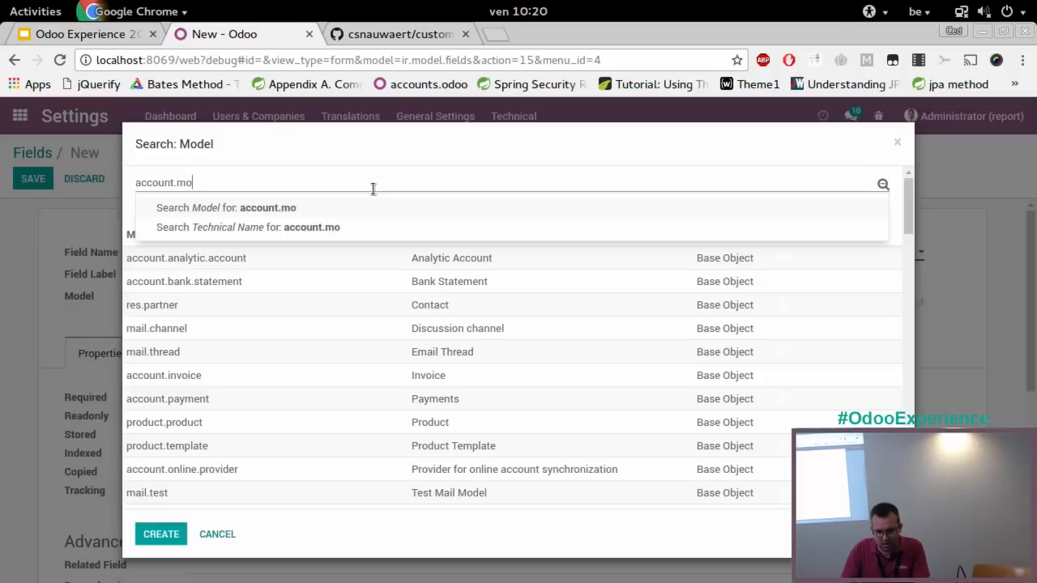
{"action": "type", "text": "ve.line"}
{"action": "key", "text": "Return"}
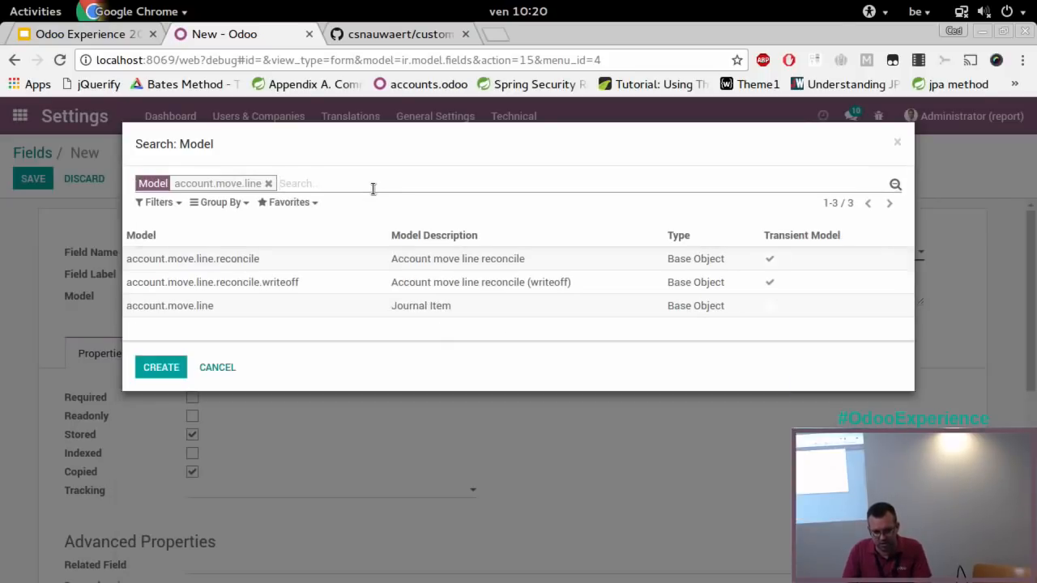
{"action": "left_click", "coordinate": [203, 309]}
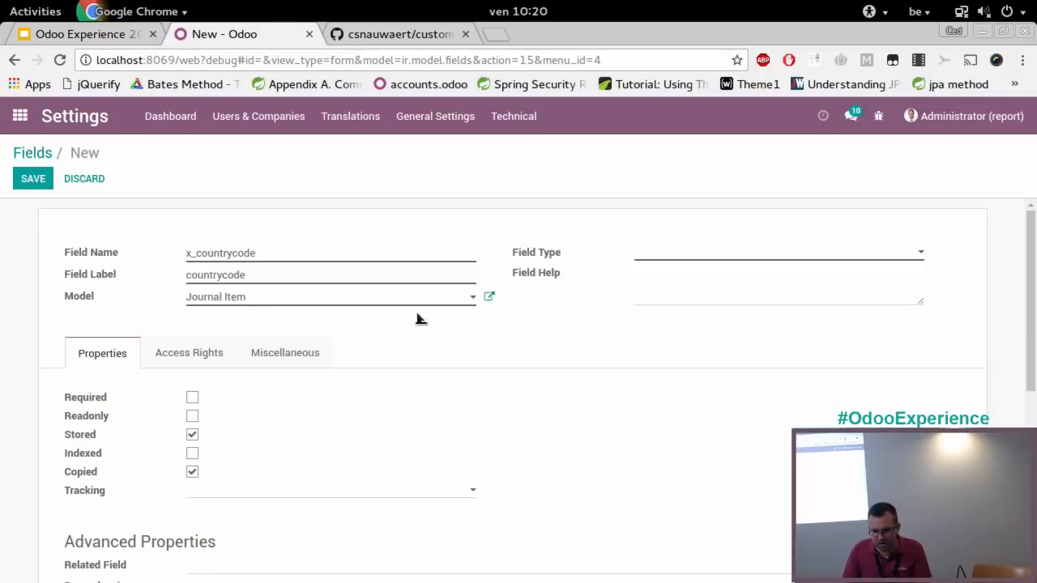
Set the field type to char and the related field to partner_id.country_id.code, and save the field
{"action": "left_click", "coordinate": [716, 251]}
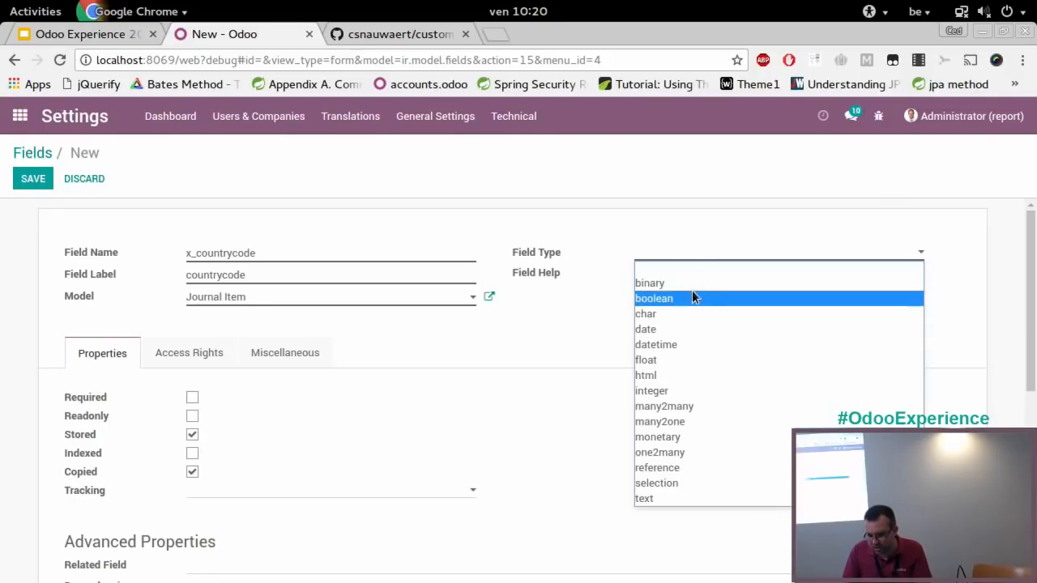
{"action": "left_click", "coordinate": [691, 314]}
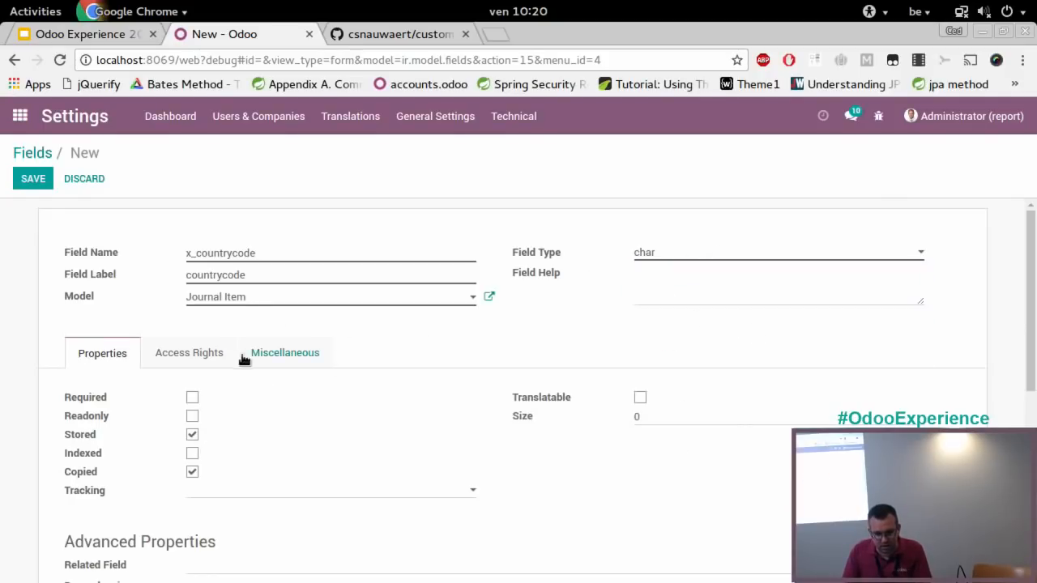
{"action": "scroll", "coordinate": [449, 433], "scroll_direction": "down", "scroll_amount": 2}
{"action": "scroll", "coordinate": [449, 437], "scroll_direction": "down", "scroll_amount": 3}
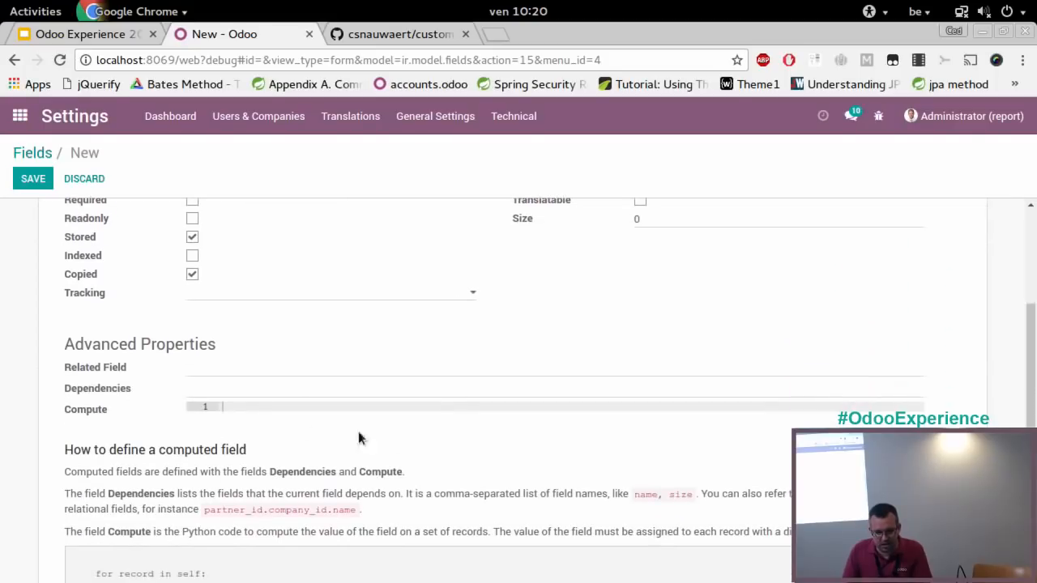
{"action": "left_click", "coordinate": [277, 373]}
{"action": "type", "text": "par"}
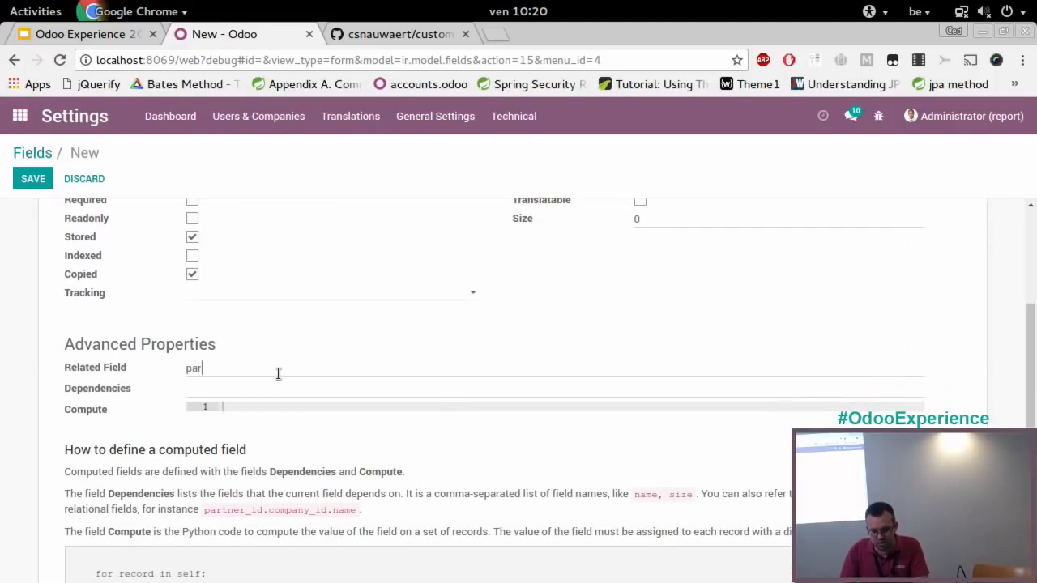
{"action": "type", "text": "tner_id.co"}
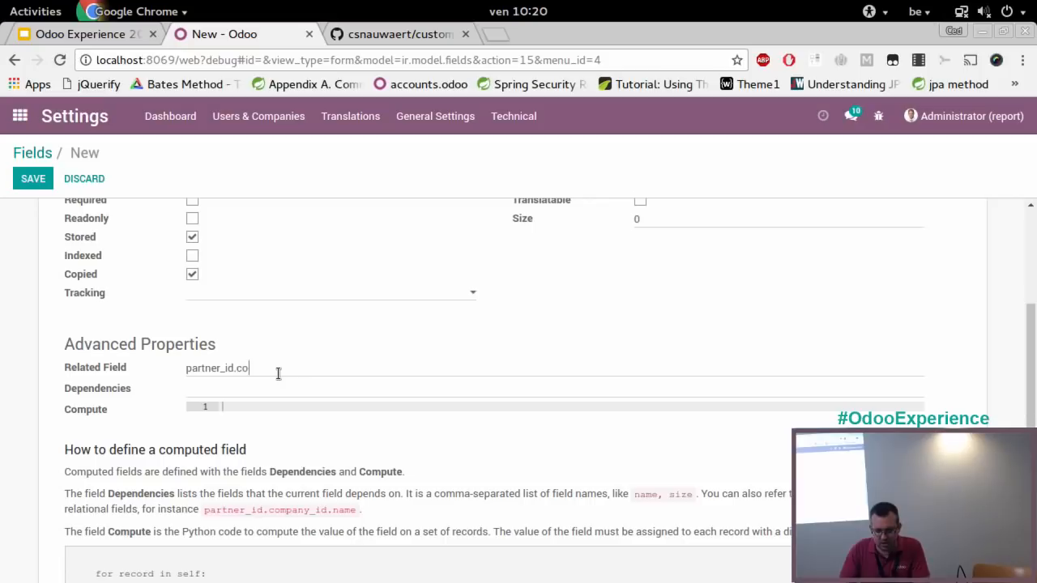
{"action": "type", "text": "untry_id.code"}
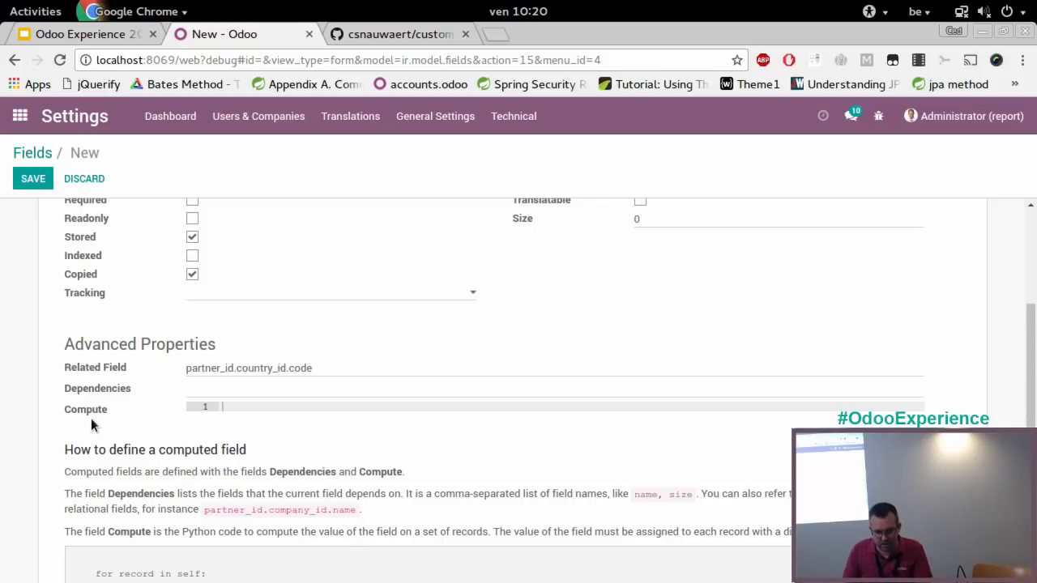
{"action": "scroll", "coordinate": [90, 418], "scroll_direction": "up", "scroll_amount": 5}
{"action": "left_click", "coordinate": [34, 178]}
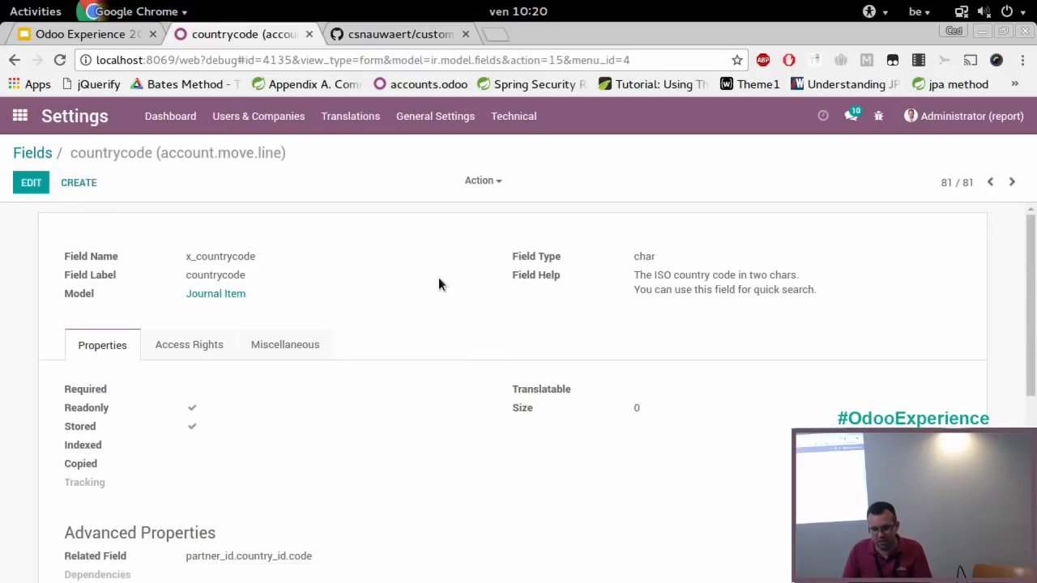
Look over the saved field's properties and select its technical name, x_countrycode
{"action": "scroll", "coordinate": [438, 283], "scroll_direction": "down", "scroll_amount": 3}
{"action": "scroll", "coordinate": [438, 276], "scroll_direction": "up", "scroll_amount": 3}
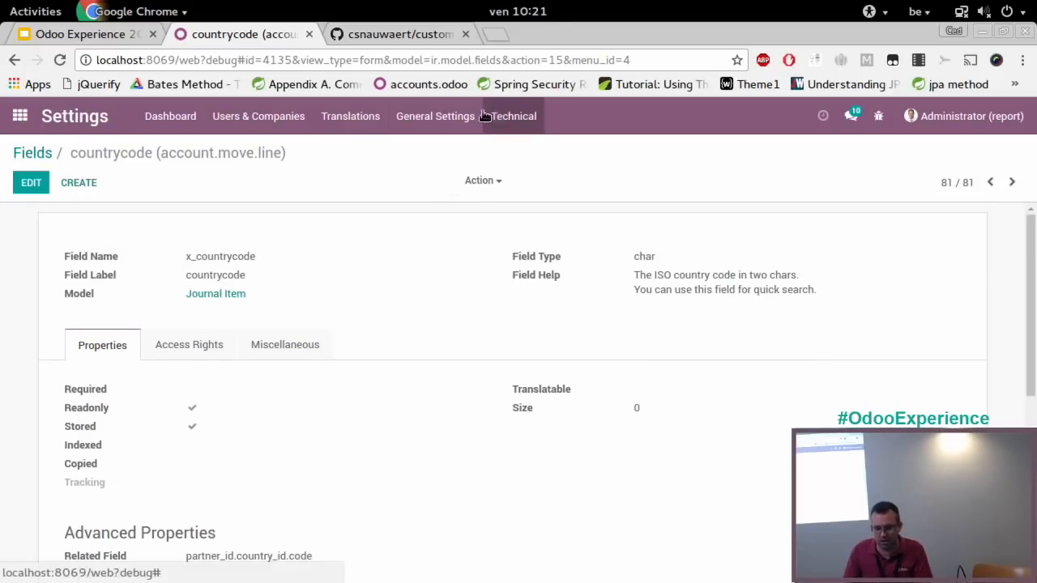
{"action": "double_click", "coordinate": [247, 255]}
{"action": "key", "text": "ctrl+c"}
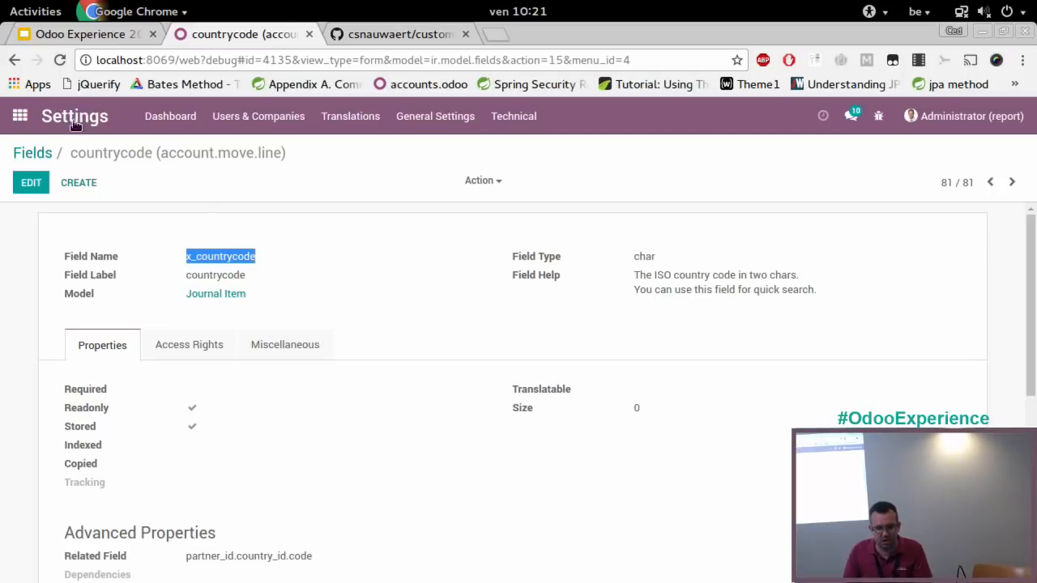
In Accounting's financial report configuration, open the Turnover By country report definition for editing
{"action": "left_click", "coordinate": [20, 116]}
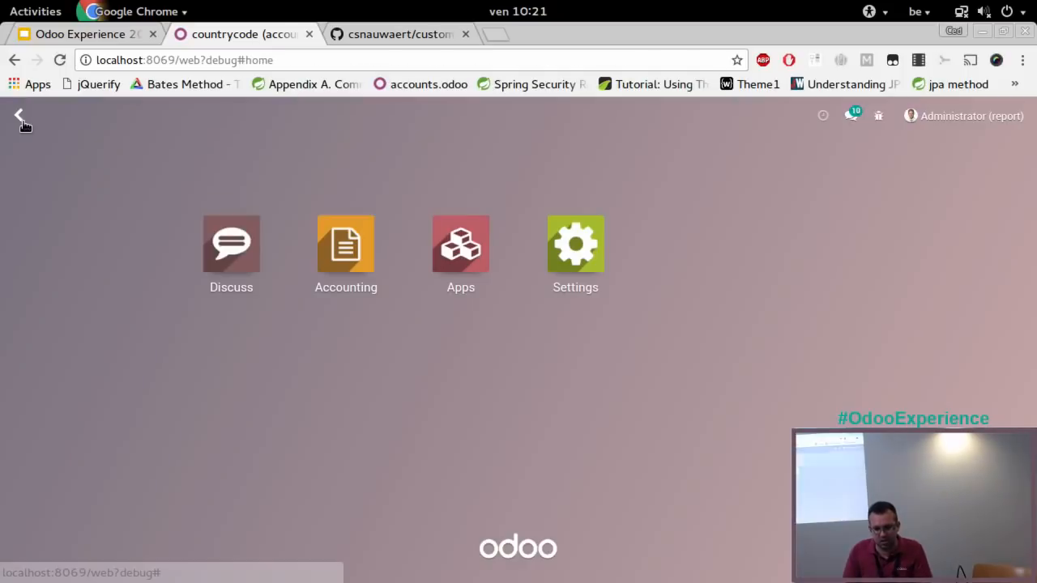
{"action": "left_click", "coordinate": [343, 253]}
{"action": "left_click", "coordinate": [482, 118]}
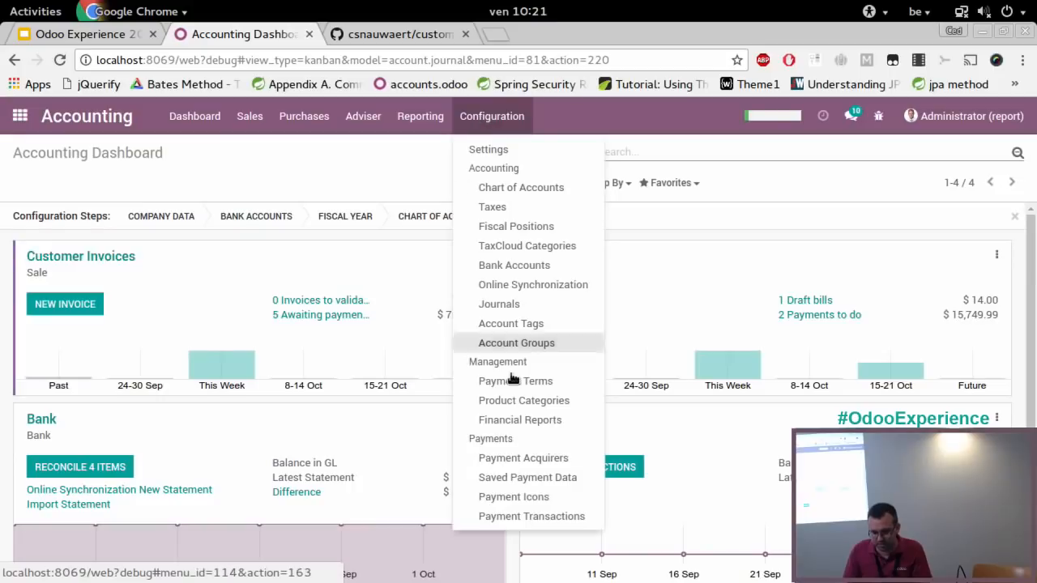
{"action": "left_click", "coordinate": [521, 420]}
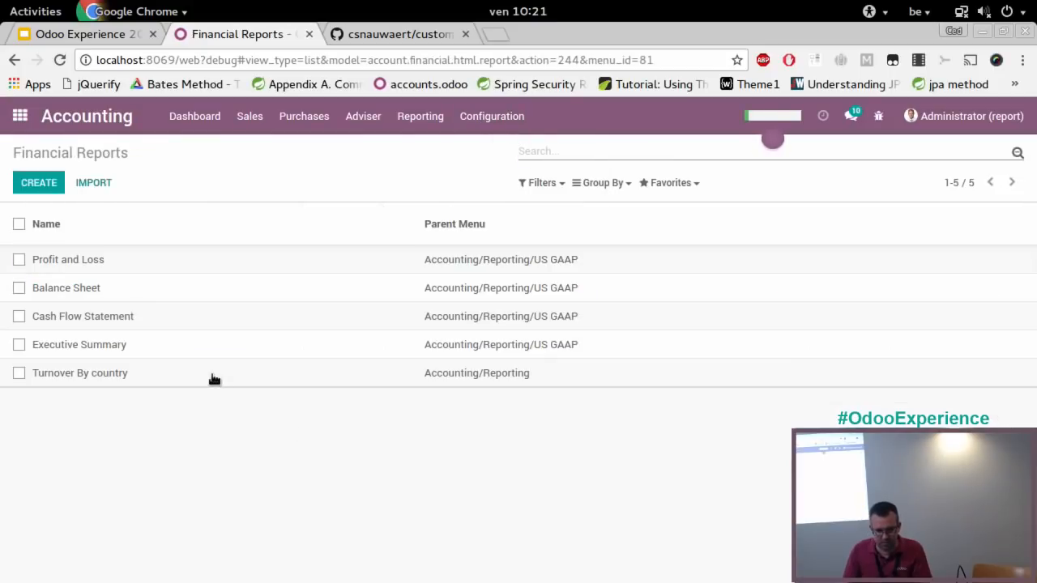
{"action": "left_click", "coordinate": [108, 374]}
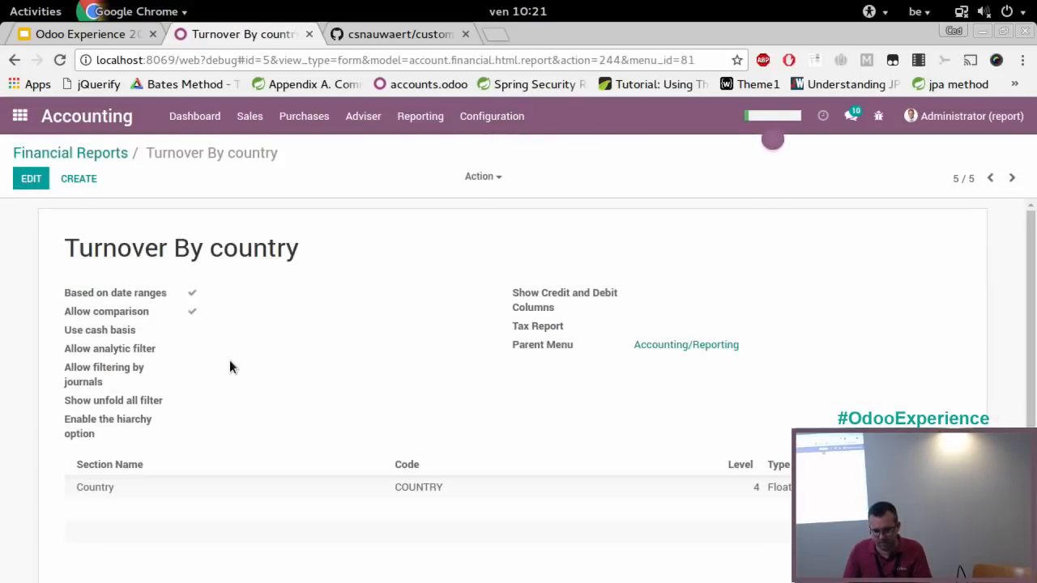
{"action": "left_click", "coordinate": [36, 179]}
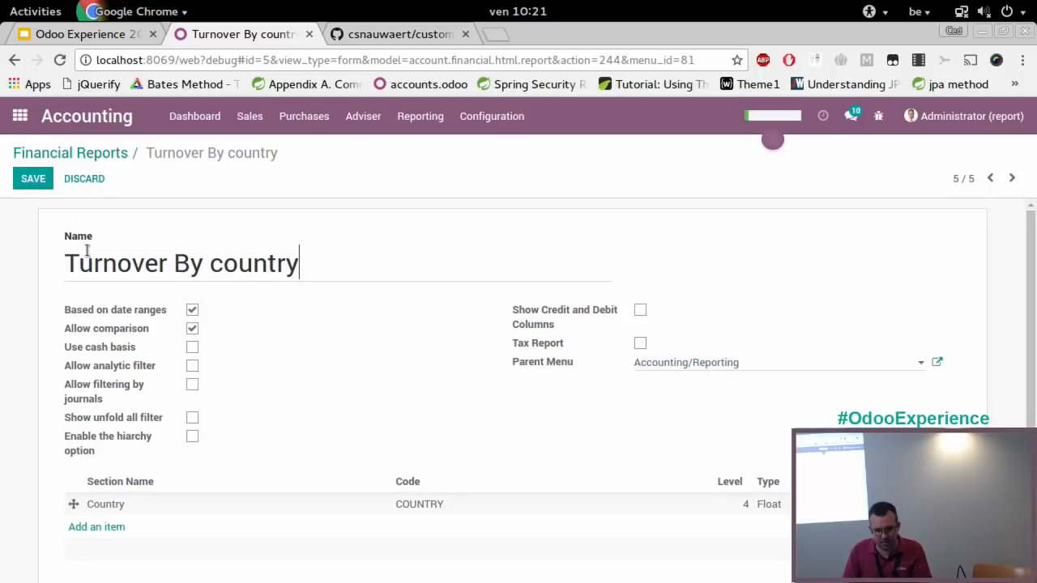
Set the Country line's group by to x_countrycode, and save both the line and the report
{"action": "left_click", "coordinate": [200, 510]}
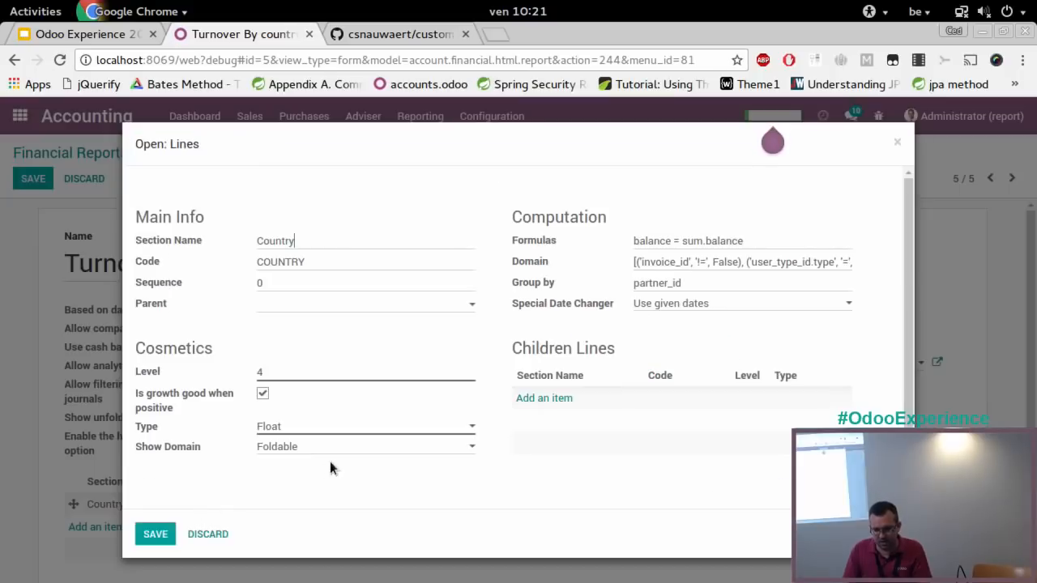
{"action": "double_click", "coordinate": [714, 282]}
{"action": "key", "text": "ctrl+v"}
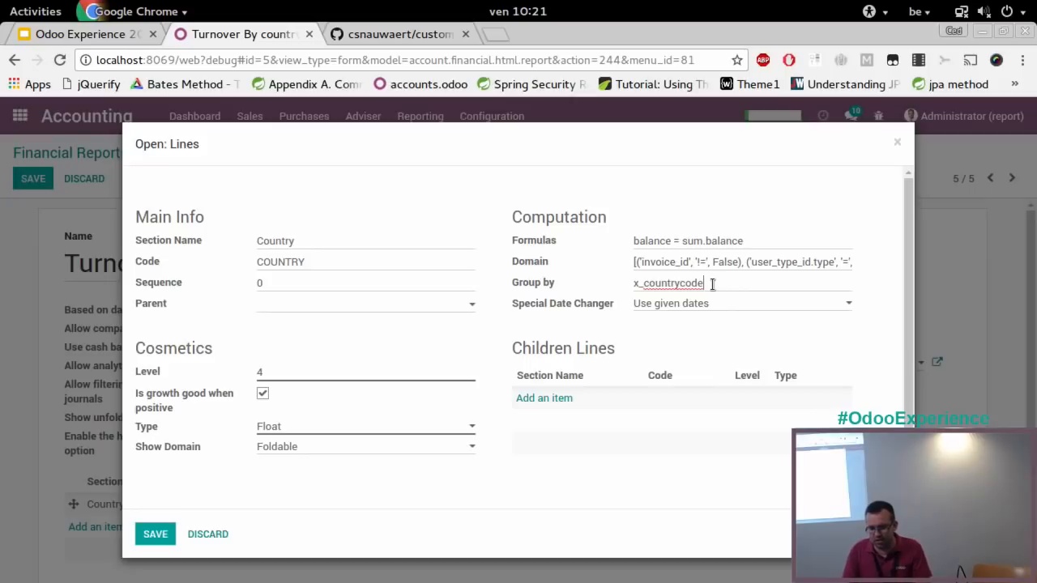
{"action": "left_click", "coordinate": [155, 535]}
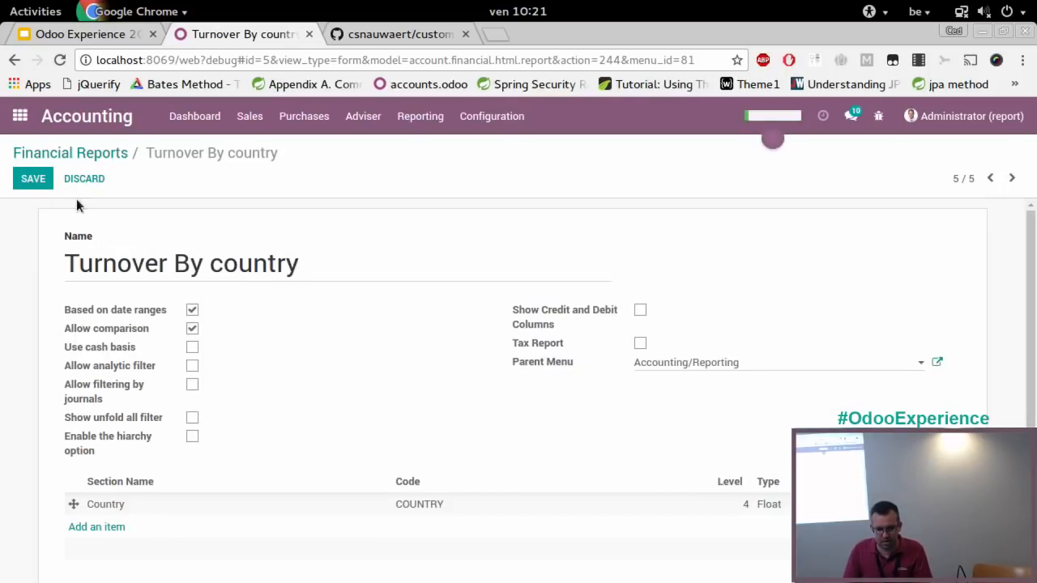
{"action": "left_click", "coordinate": [34, 179]}
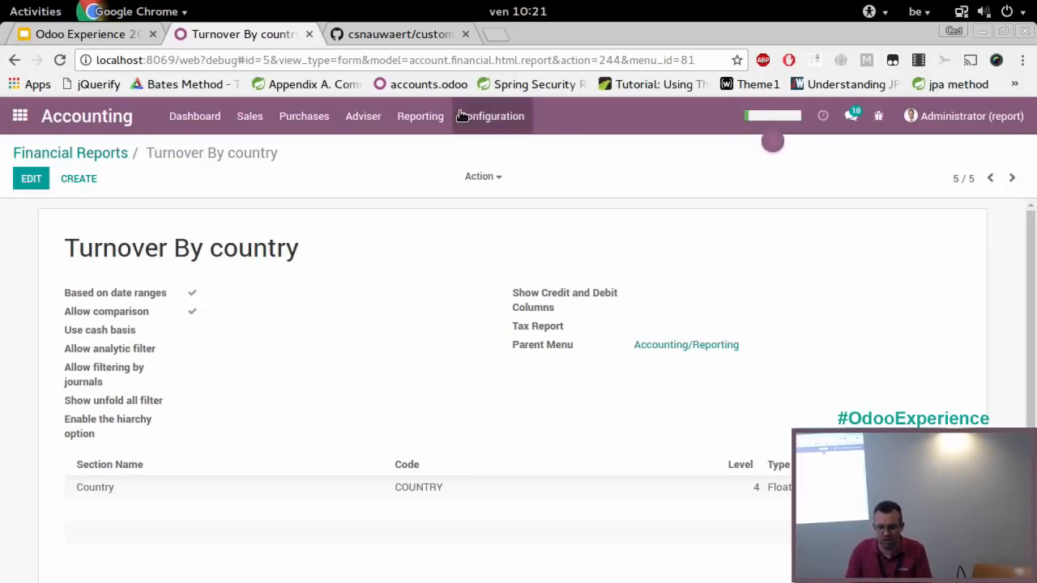
View the Turnover by country audit report and the custom Turnover By country financial report to compare their country lines
{"action": "left_click", "coordinate": [416, 119]}
{"action": "left_click", "coordinate": [454, 438]}
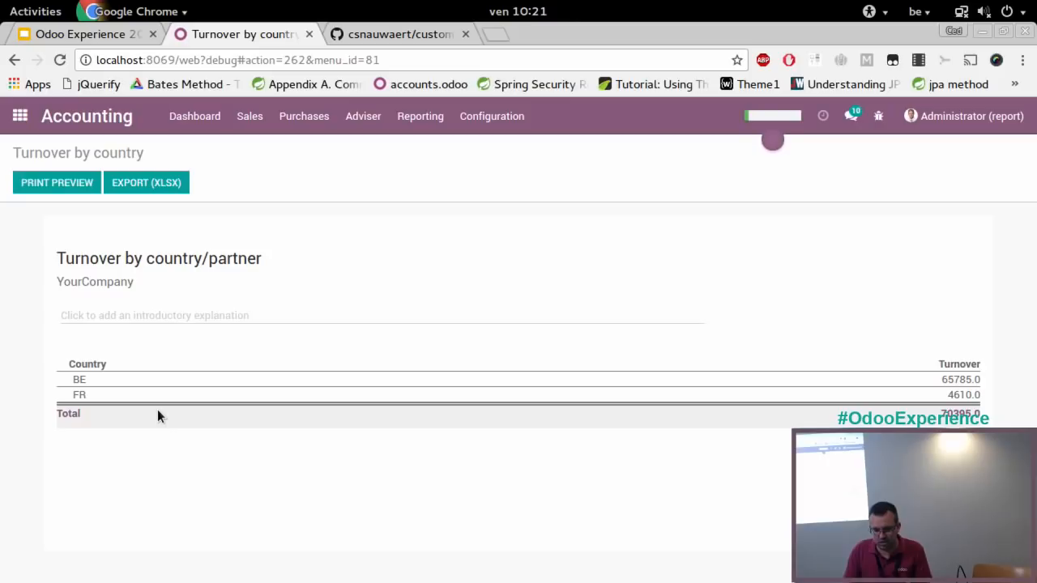
{"action": "left_click", "coordinate": [414, 121]}
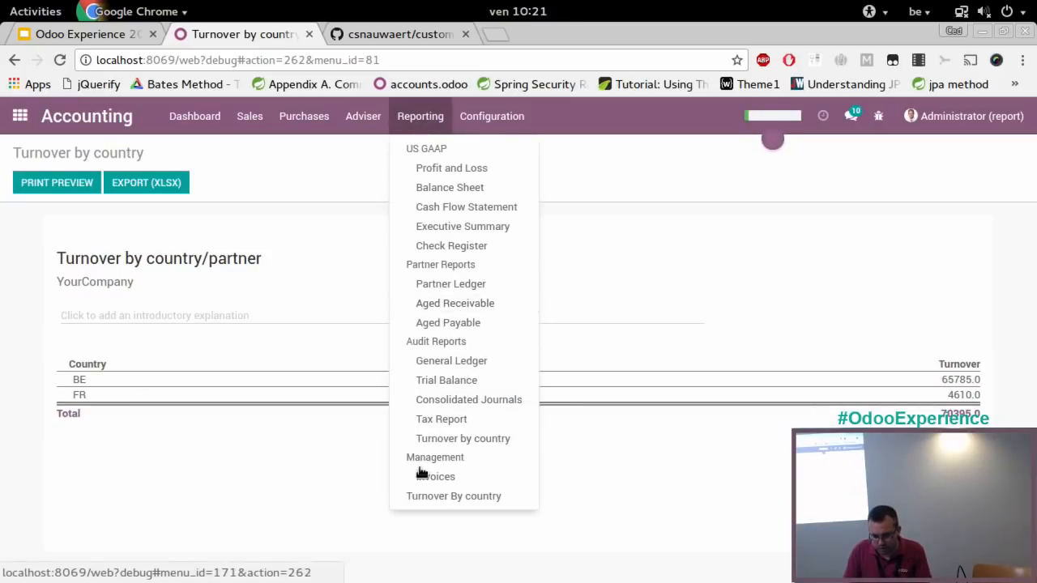
{"action": "left_click", "coordinate": [441, 496]}
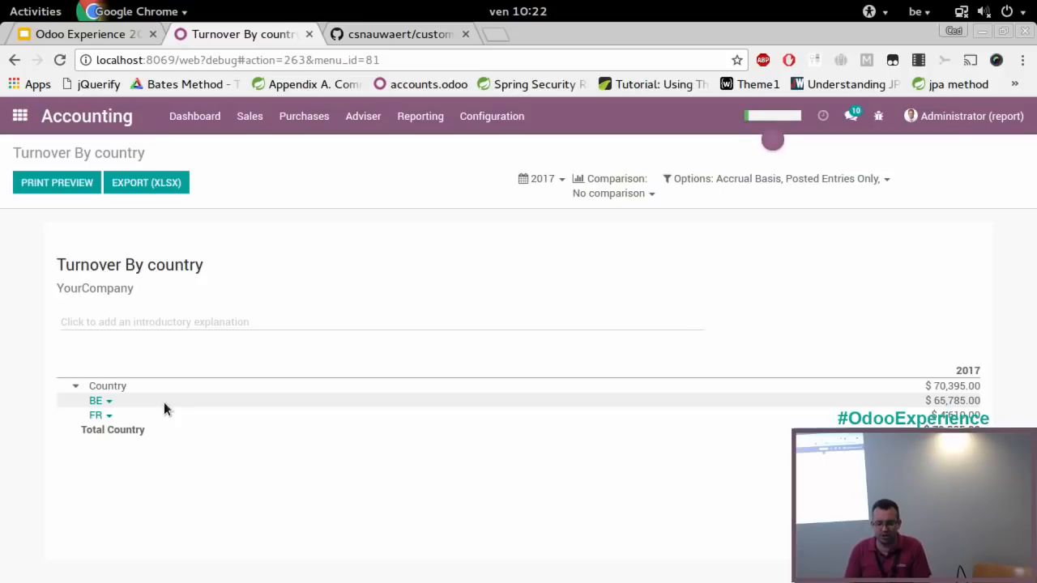
Switch to the presentation in the document viewer and advance to the "Basic interface to implement" slide on page 9
{"action": "key", "text": "alt+Tab"}
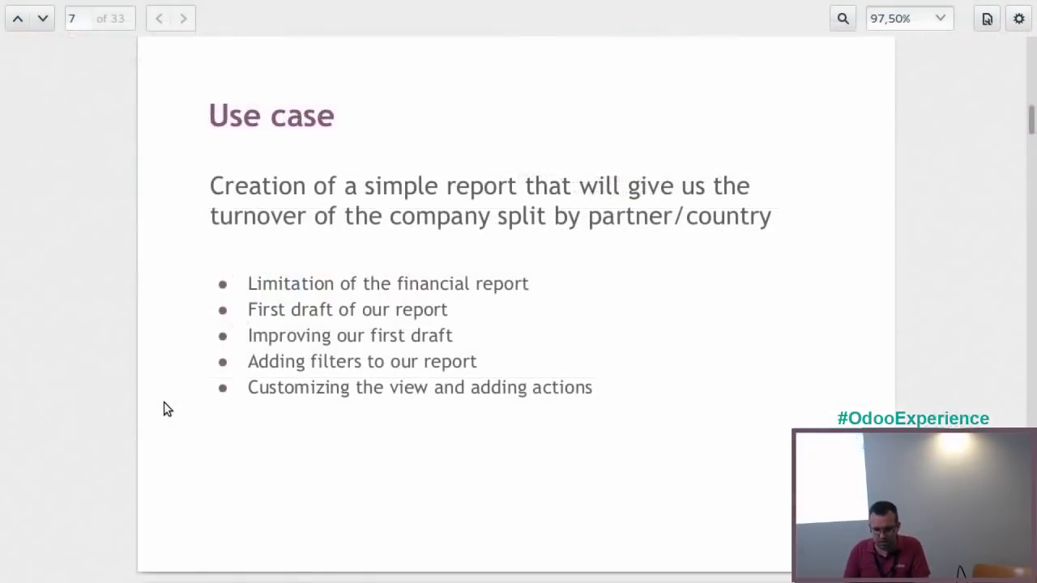
{"action": "key", "text": "Page_Down"}
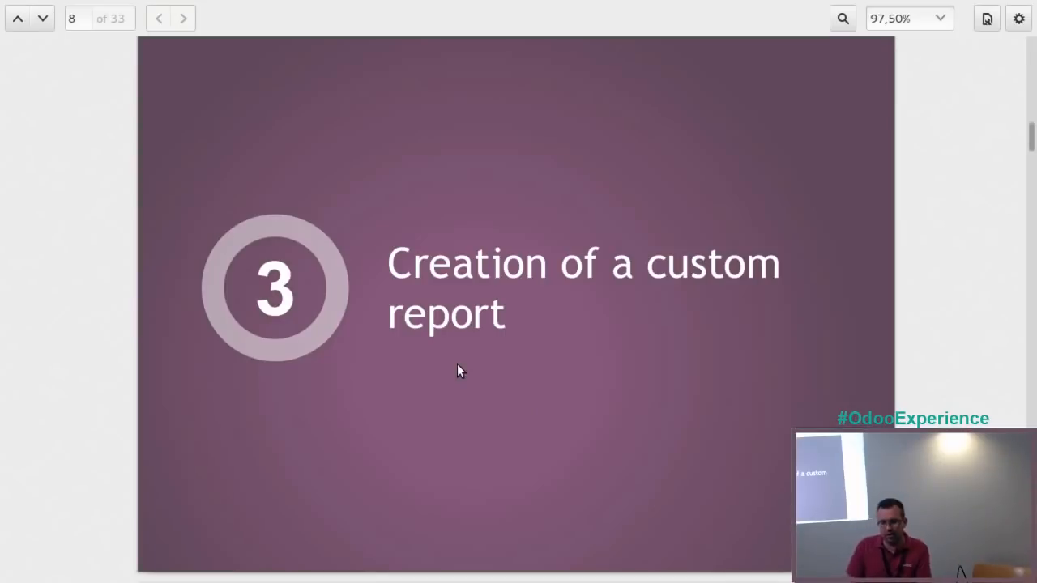
{"action": "key", "text": "Page_Down"}
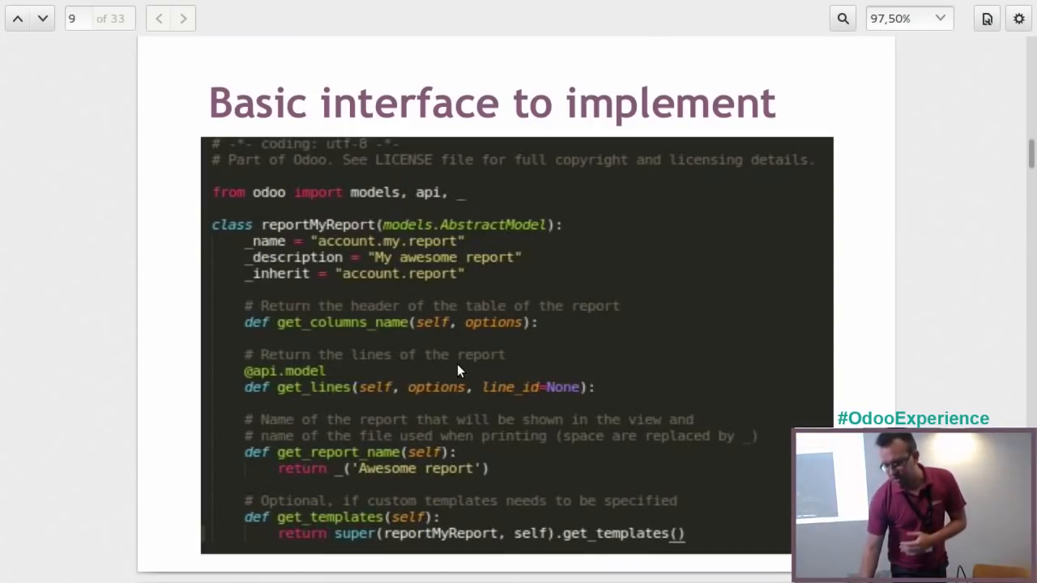